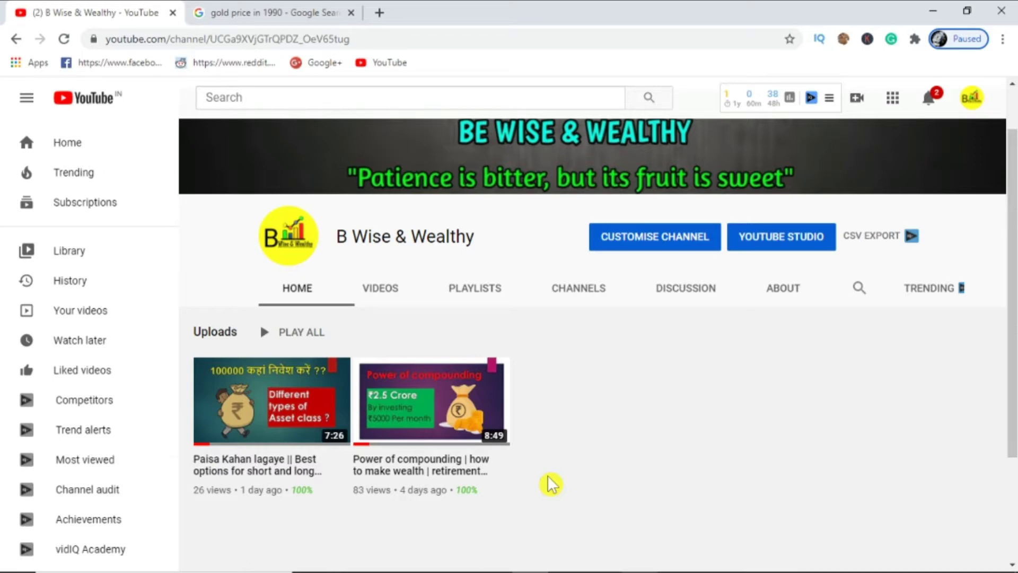
Switch to Excel and enter the row labels Gold in H2 and Sensex in H3
key("alt+Tab")
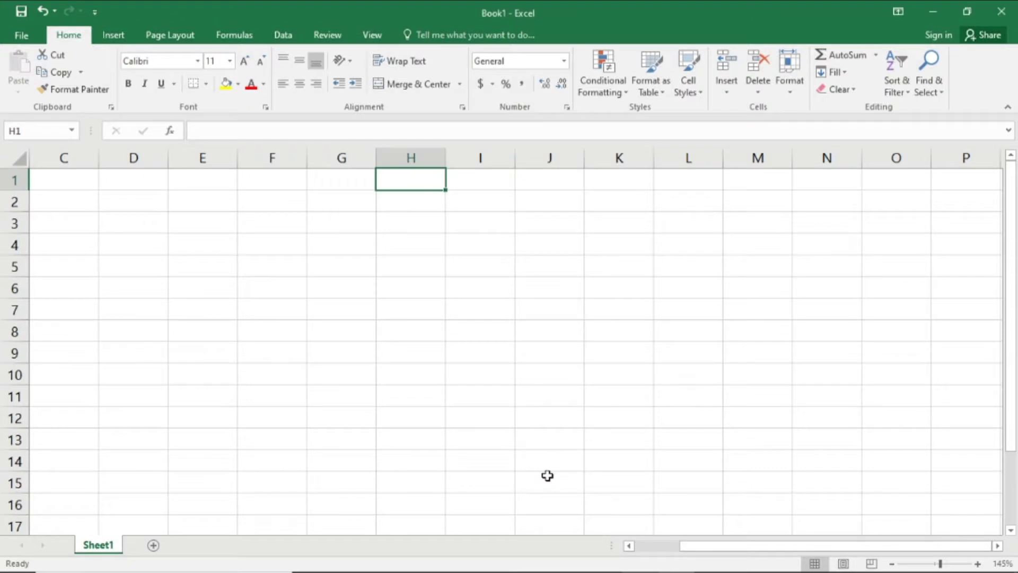
key("Down")
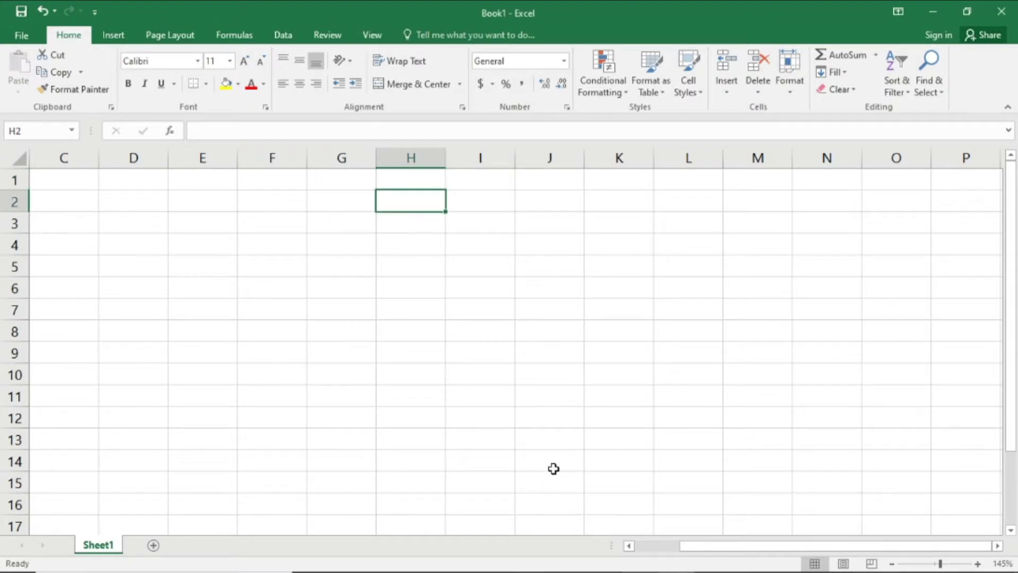
type("Gold")
key("Return")
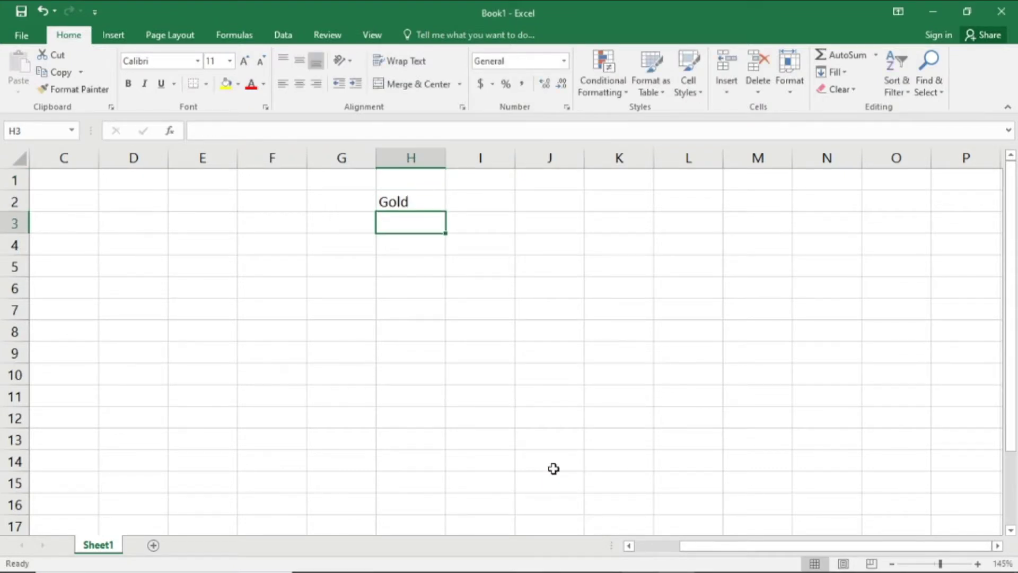
type("Sensex")
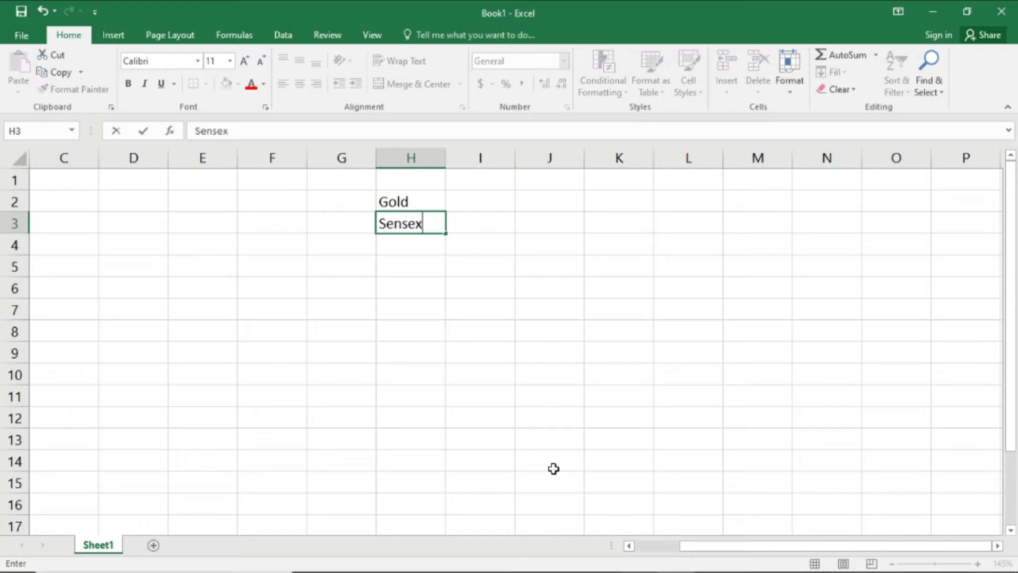
Fill the header row with Year in H1, 1990 in I1 and 2020 in J1
key("Up")
key("Up")
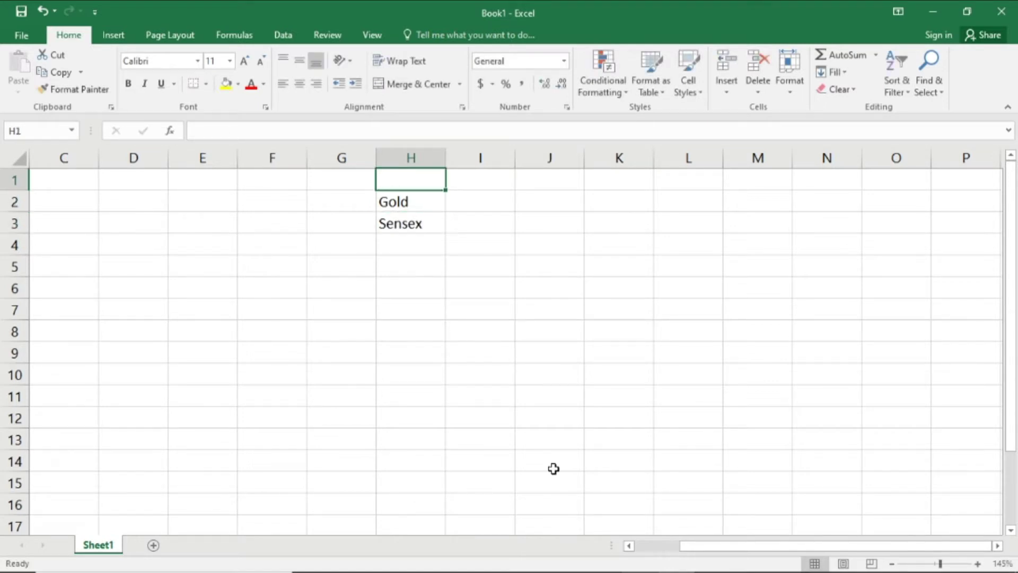
type("Year")
key("Tab")
type("1")
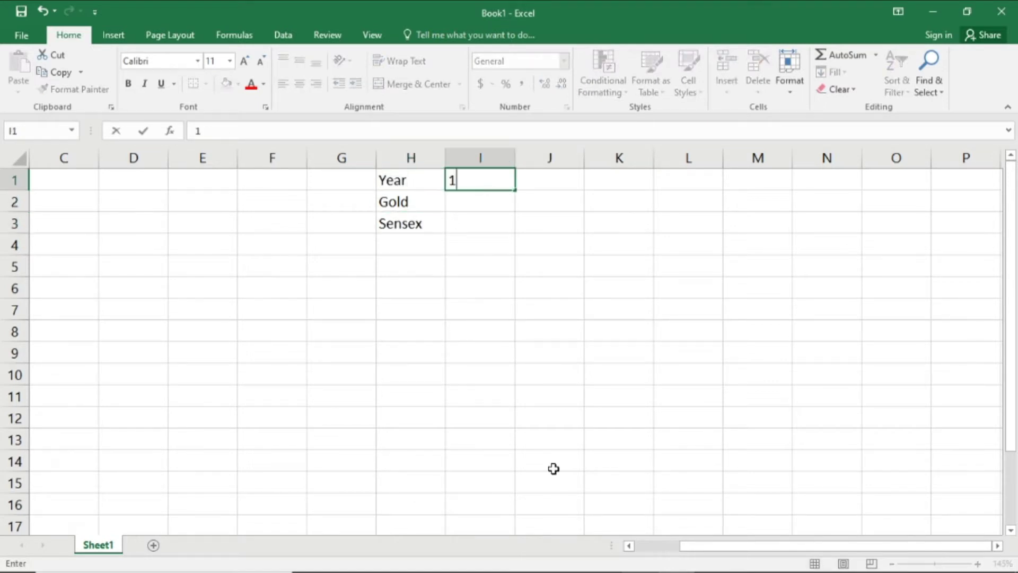
type("990")
key("Tab")
type("20")
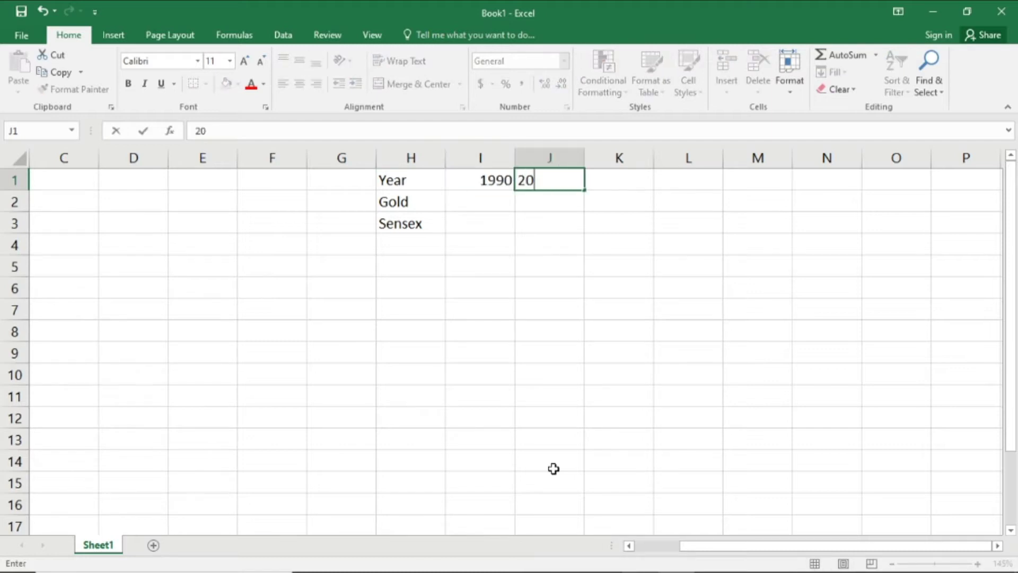
type("20")
key("Tab")
Look up the 1990 gold price in the open Google results in Chrome and enter 3200 in Excel cell I2
key("Left")
key("Left")
key("Down")
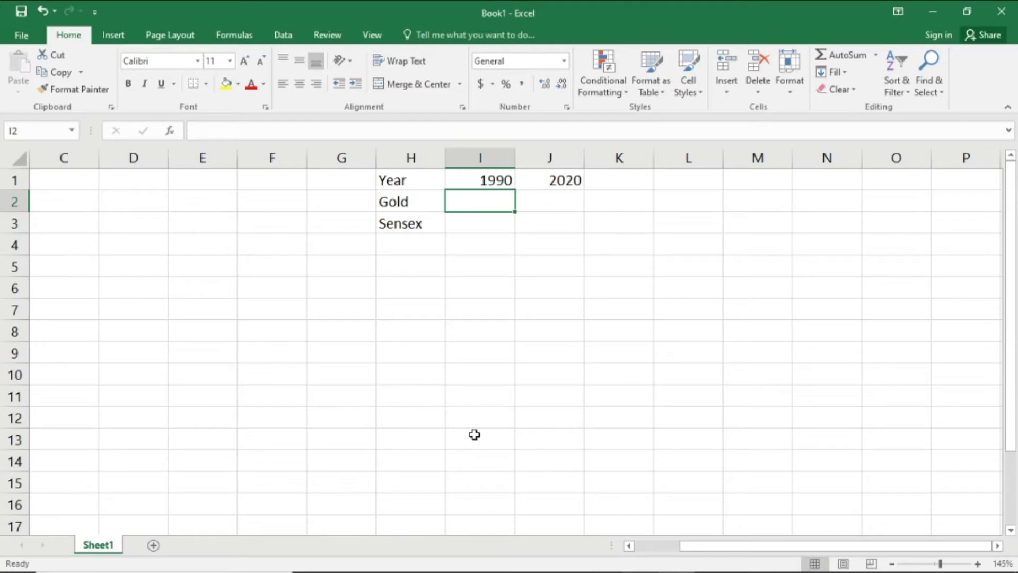
key("alt+Tab")
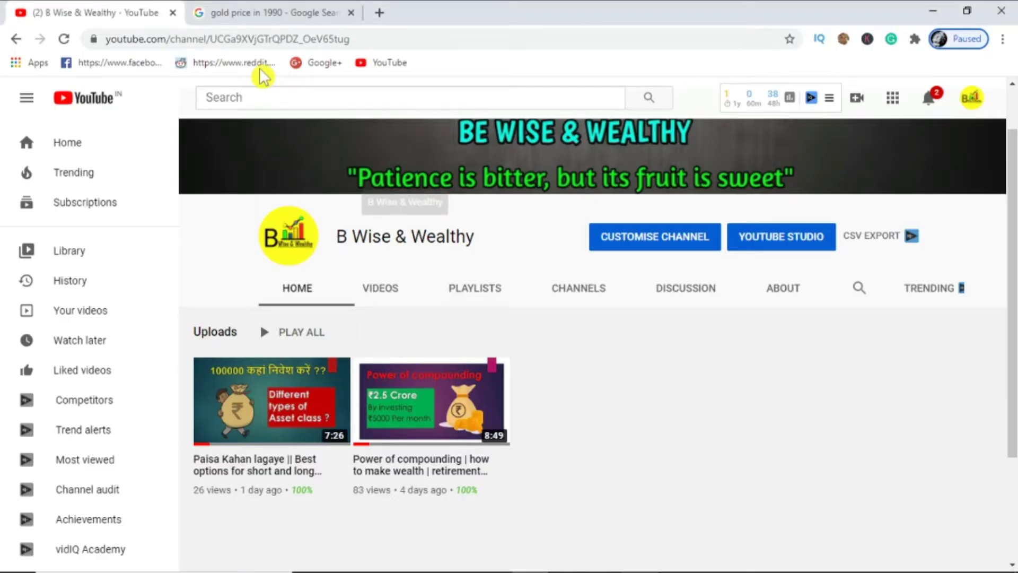
key("ctrl+Tab")
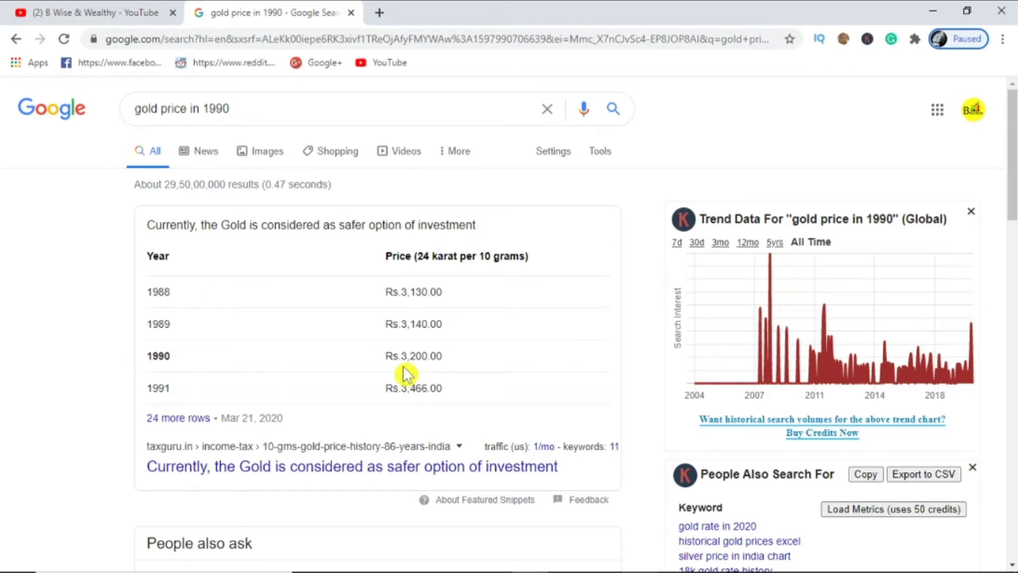
key("alt+Tab")
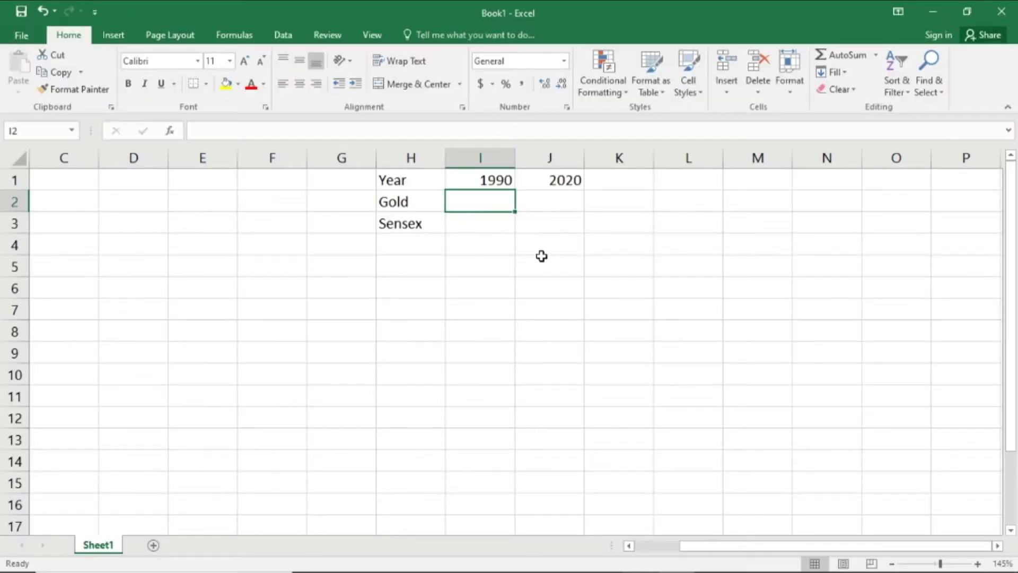
type("3200")
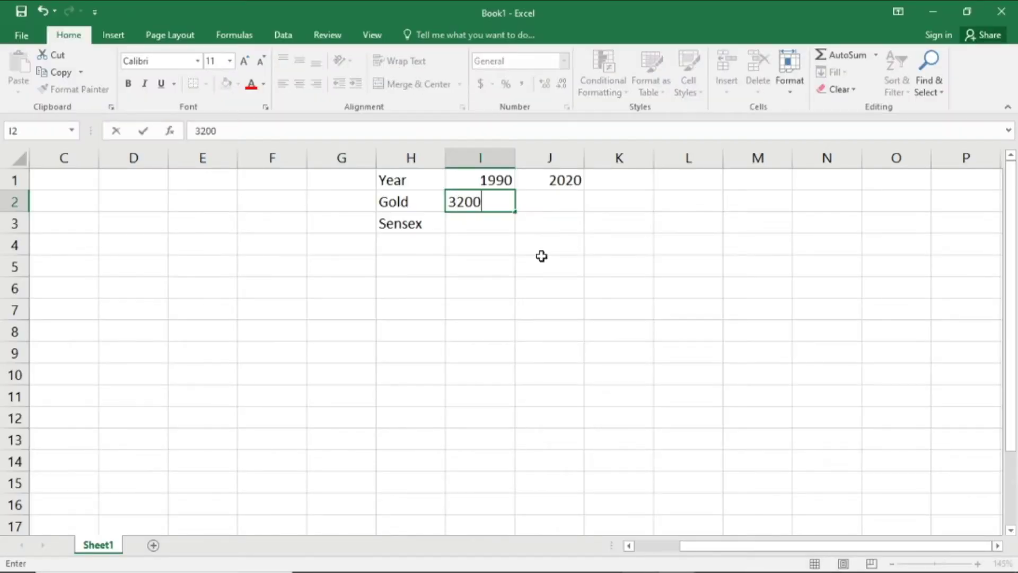
key("Tab")
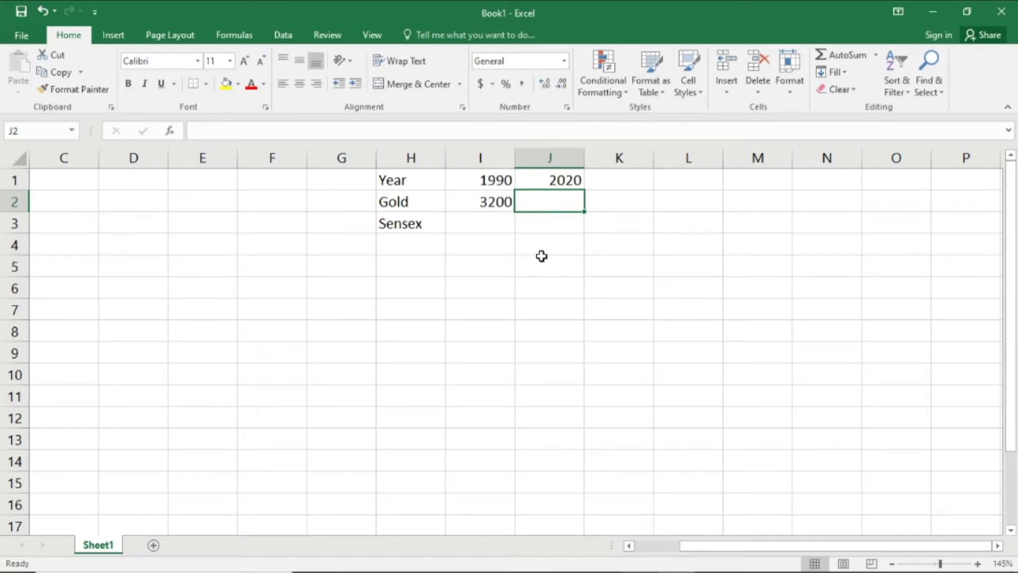
Switch to Chrome and change the Google search to "gold price today"
key("alt+Tab")
left_click(237, 108)
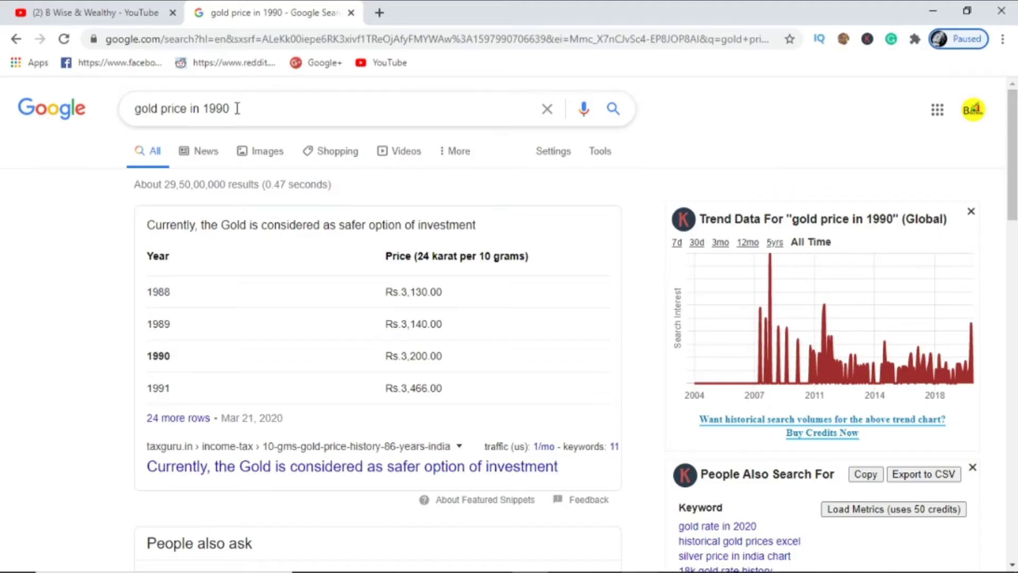
left_click_drag(237, 108, 188, 113)
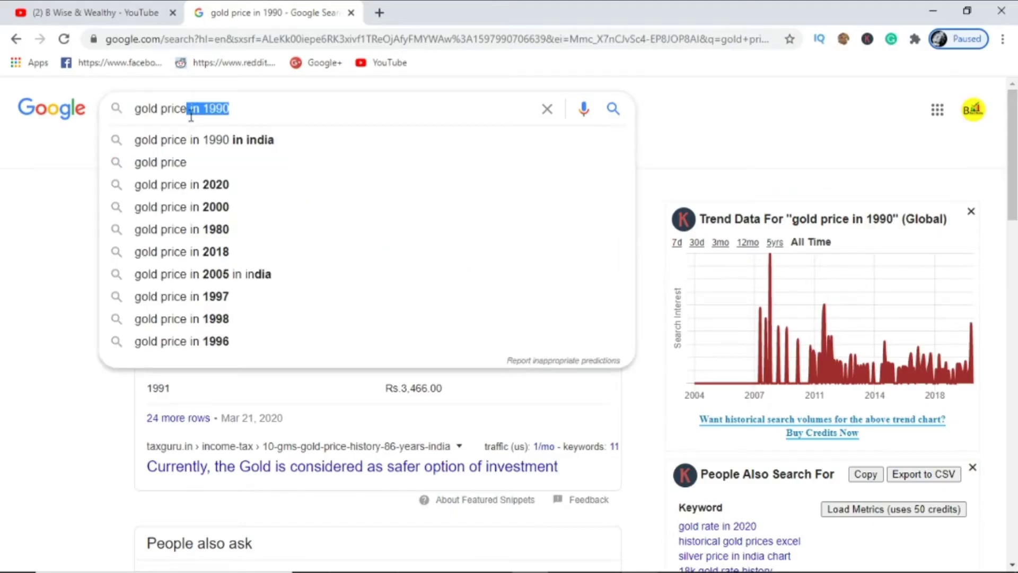
key("BackSpace")
type("to")
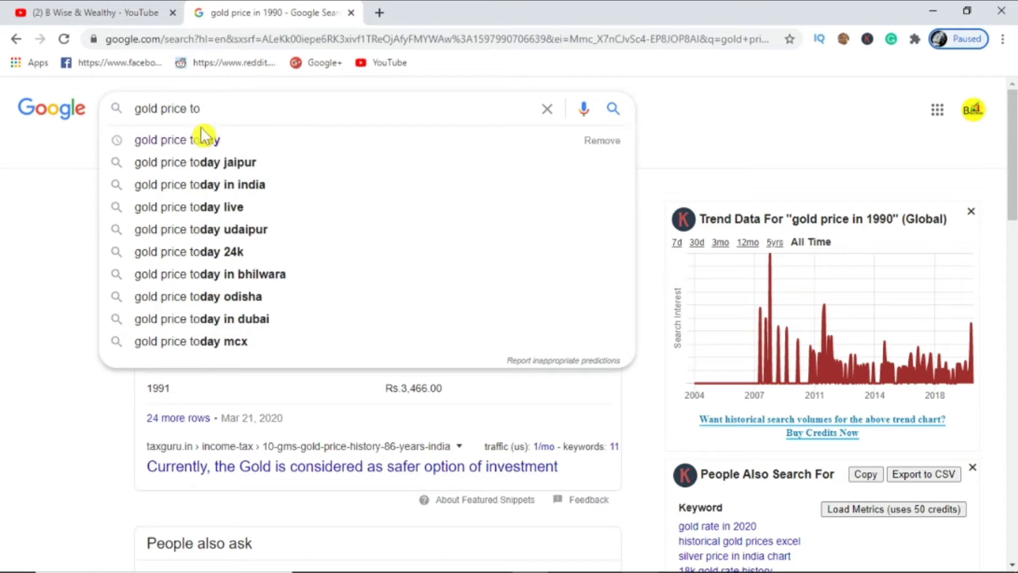
left_click(197, 142)
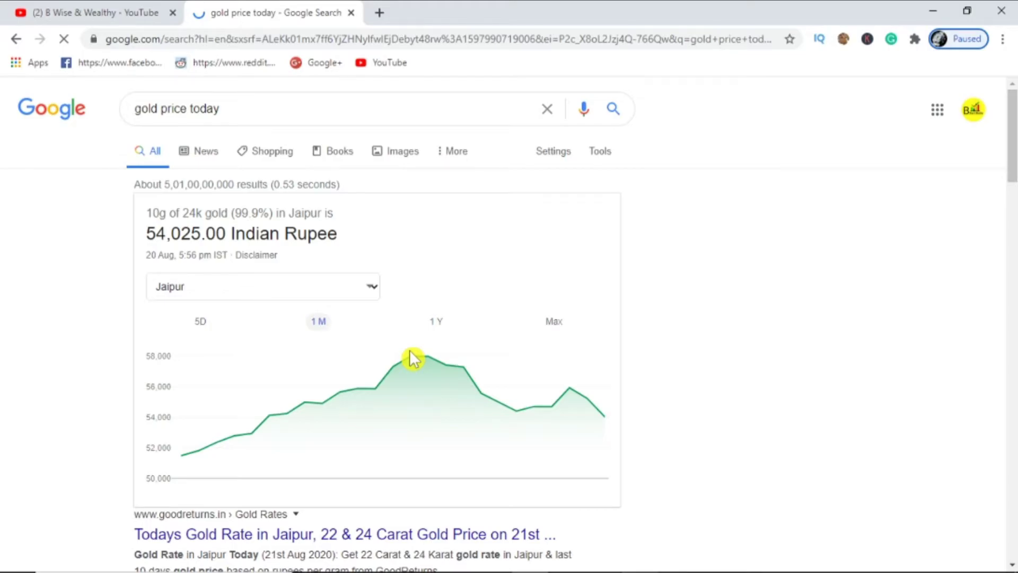
Switch to Excel and enter 54000 as the 2020 gold price in J2
key("alt+Tab")
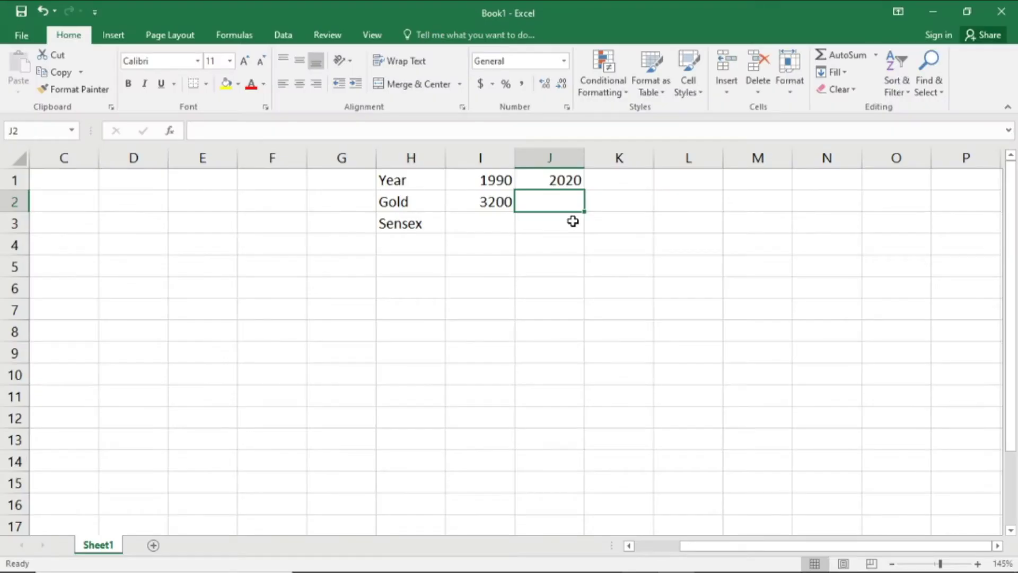
type("54000")
key("Return")
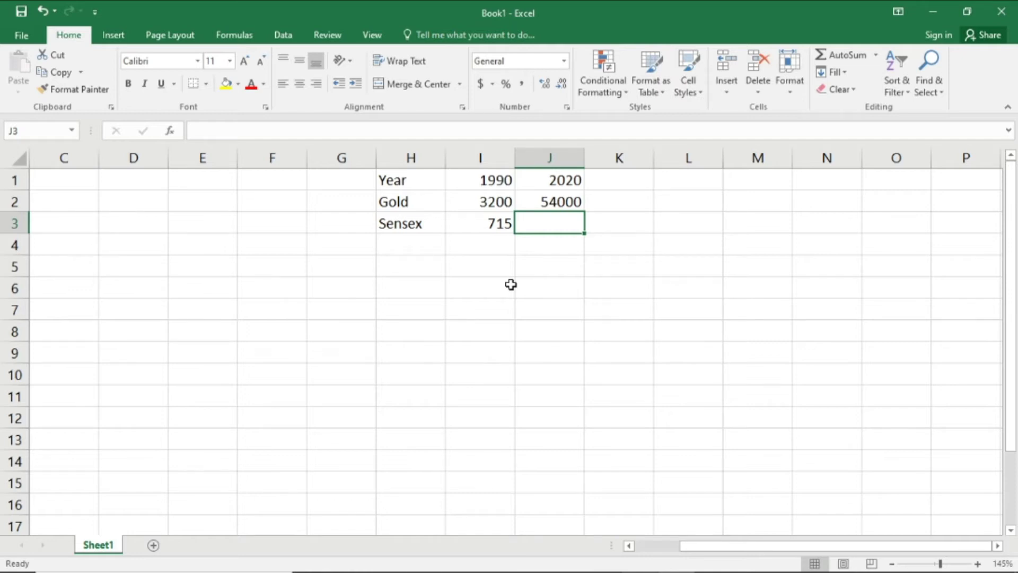
Enter 38500 as the 2020 Sensex value in J3
type("385")
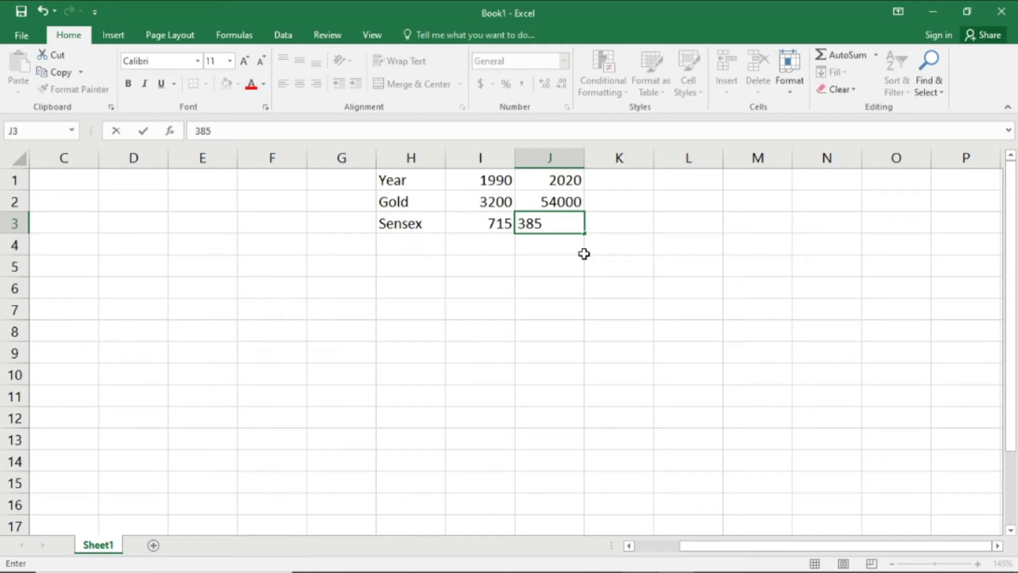
type("00")
key("Up")
Calculate gold's percentage return in L2 with the formula =J2/I2*100
key("Right")
key("Right")
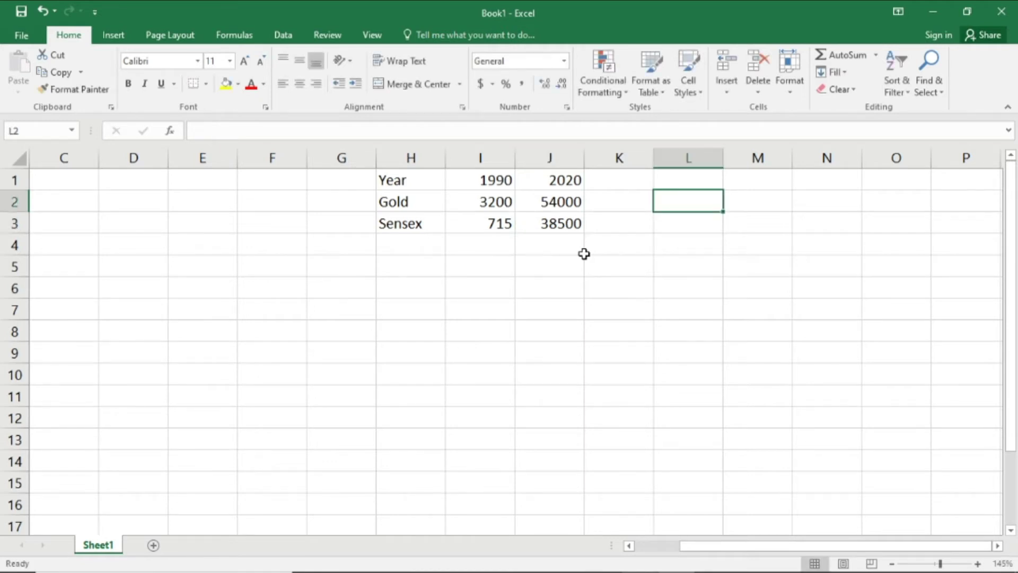
type("=")
key("Left")
key("Left")
type("/")
key("Left")
key("Left")
key("Left")
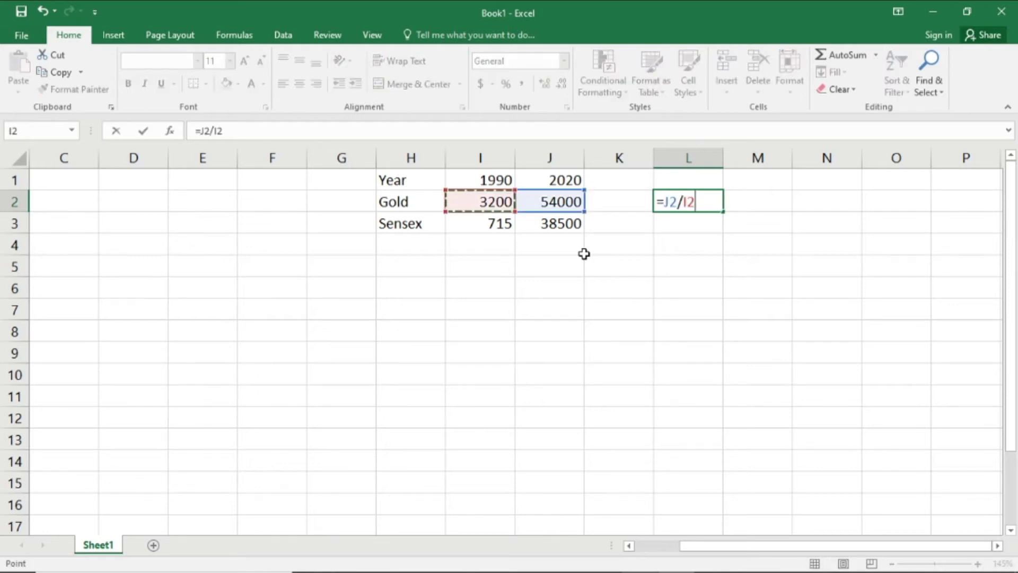
key("Return")
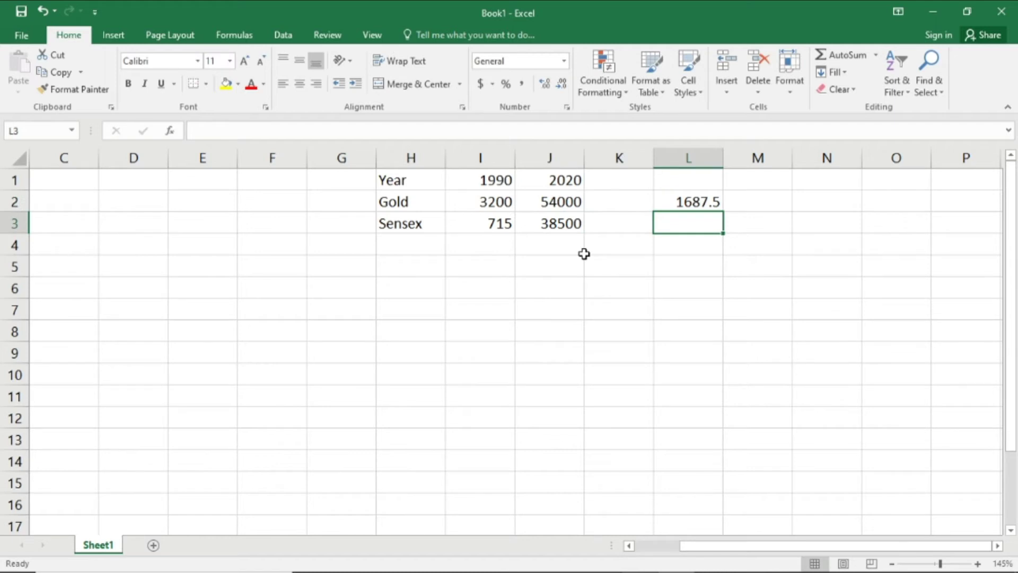
Fill the return formula down to L3 for the Sensex and enter the heading Return in L1
key("ctrl+d")
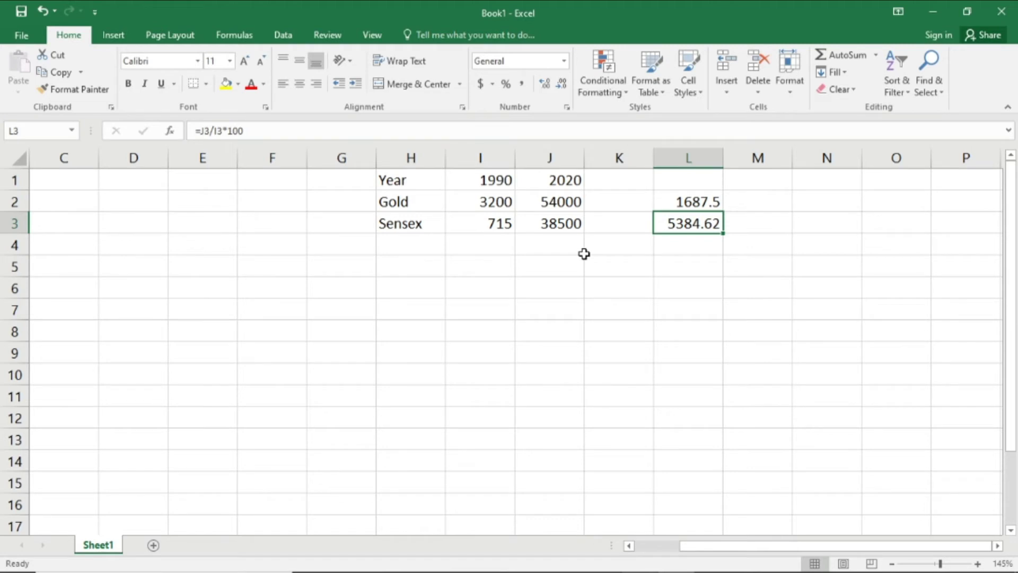
key("Up")
key("Up")
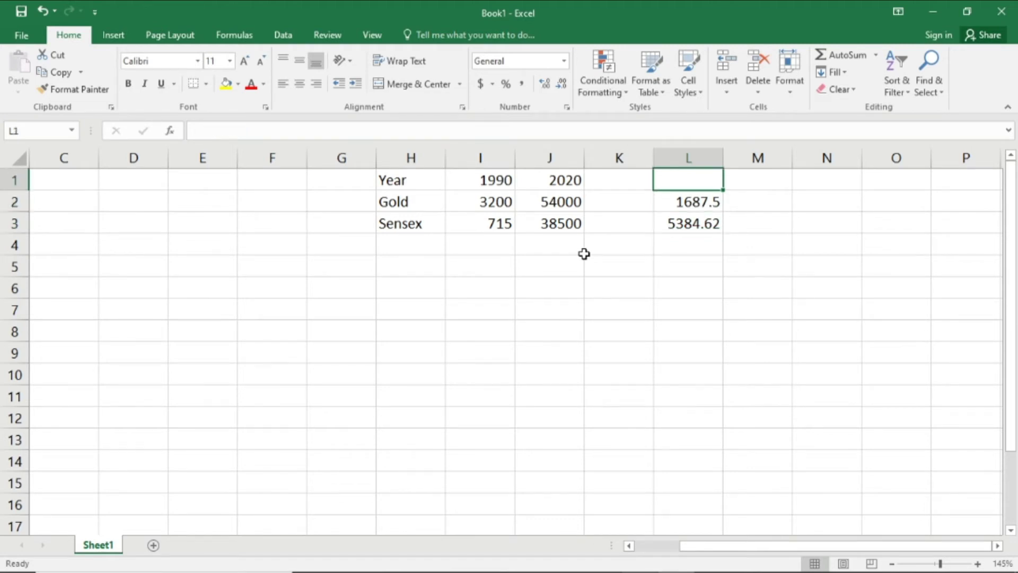
type("Return")
key("Return")
key("Right")
key("Left")
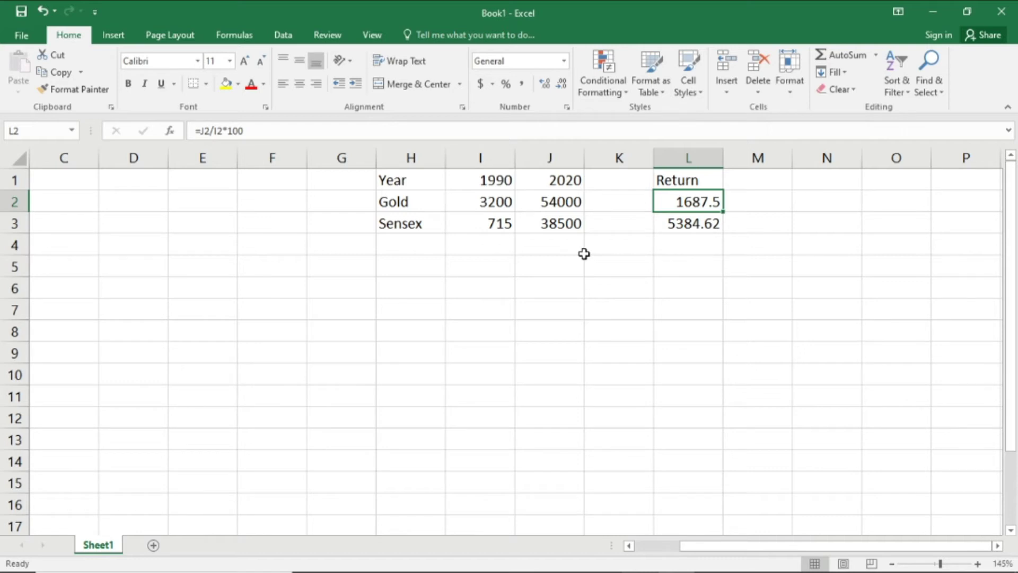
key("Down")
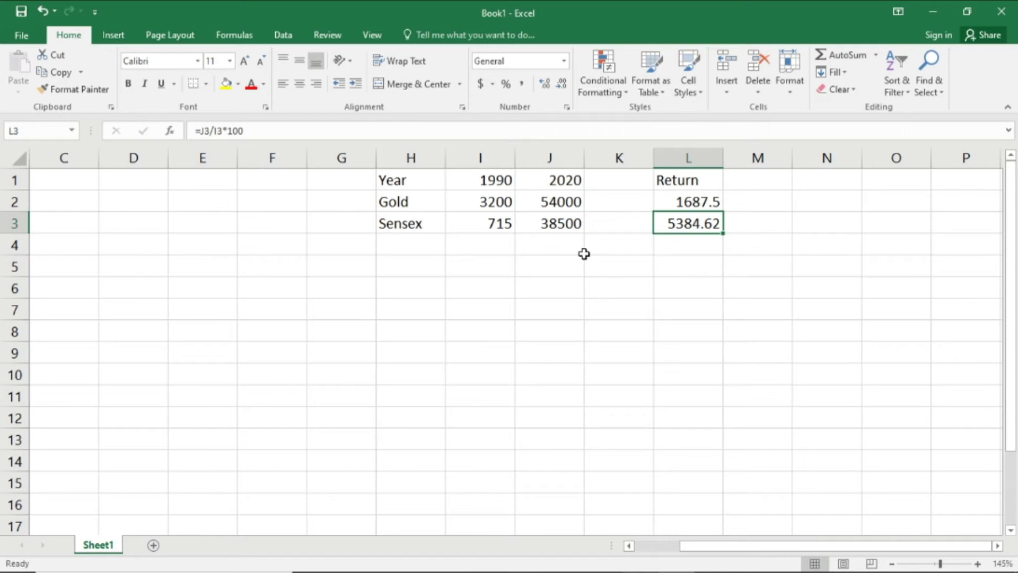
key("Down")
key("Left")
key("Up")
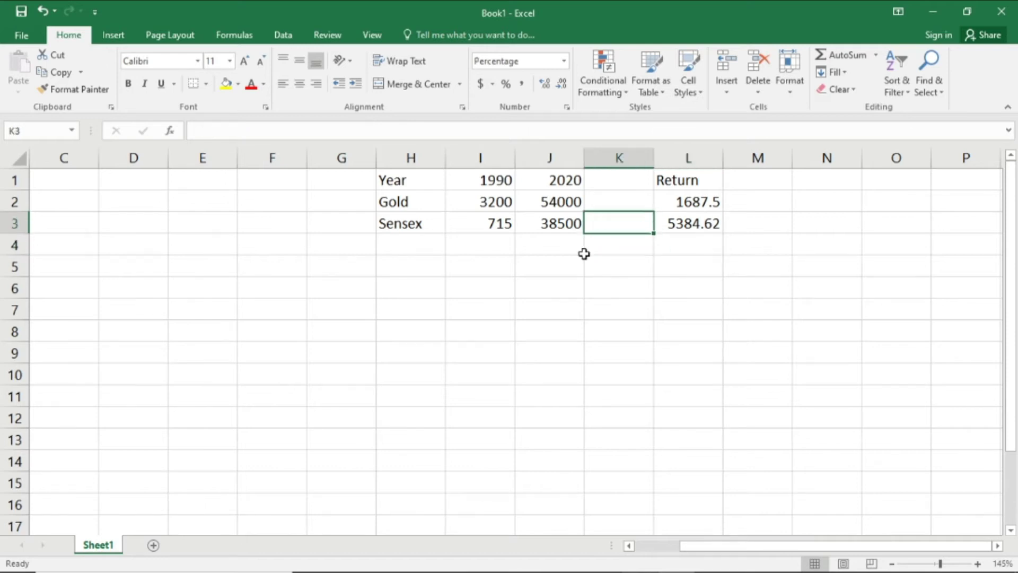
Enter an investment amount of 10000 in I6 and fill it down to I7
key("Down")
key("Down")
key("Down")
key("Left")
key("Left")
type("1")
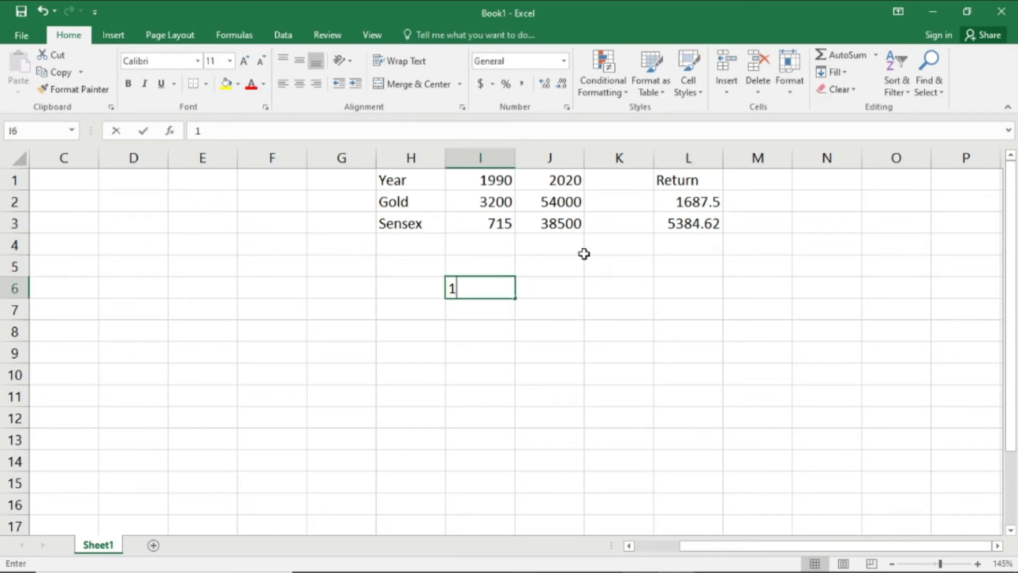
type("0000")
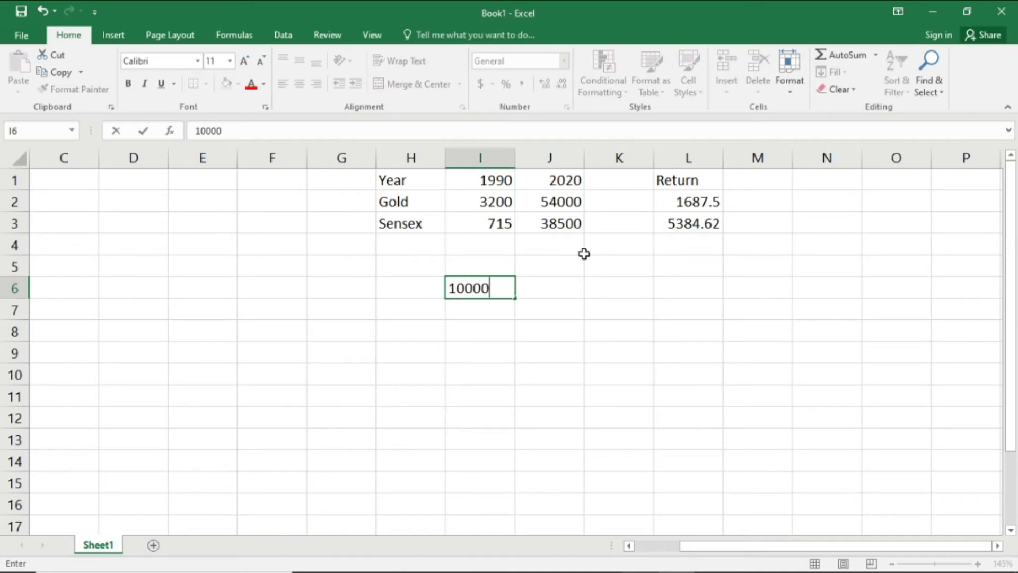
key("Tab")
key("Return")
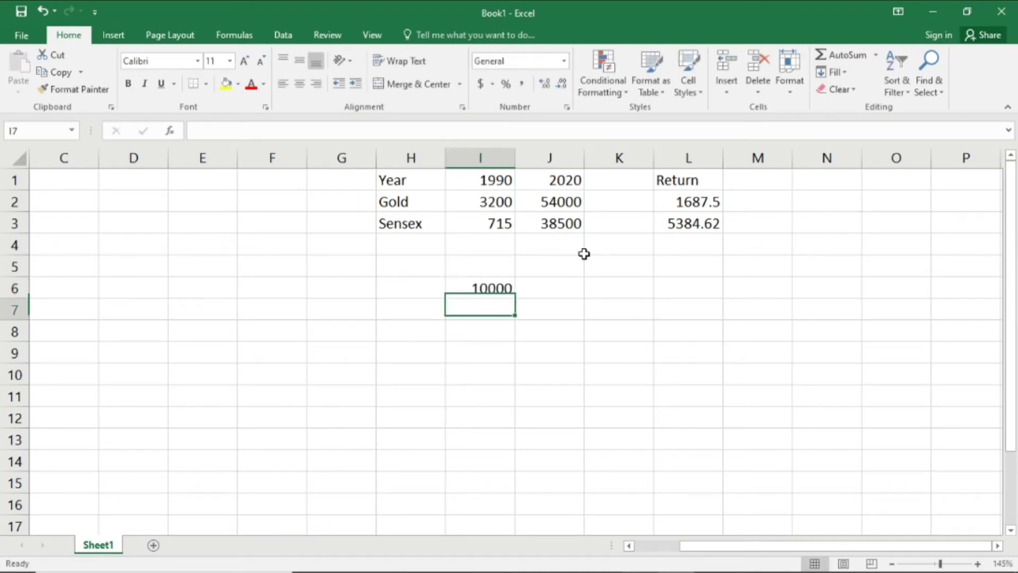
key("ctrl+d")
Label the two investment rows G in H6 and S in H7
key("Up")
key("Left")
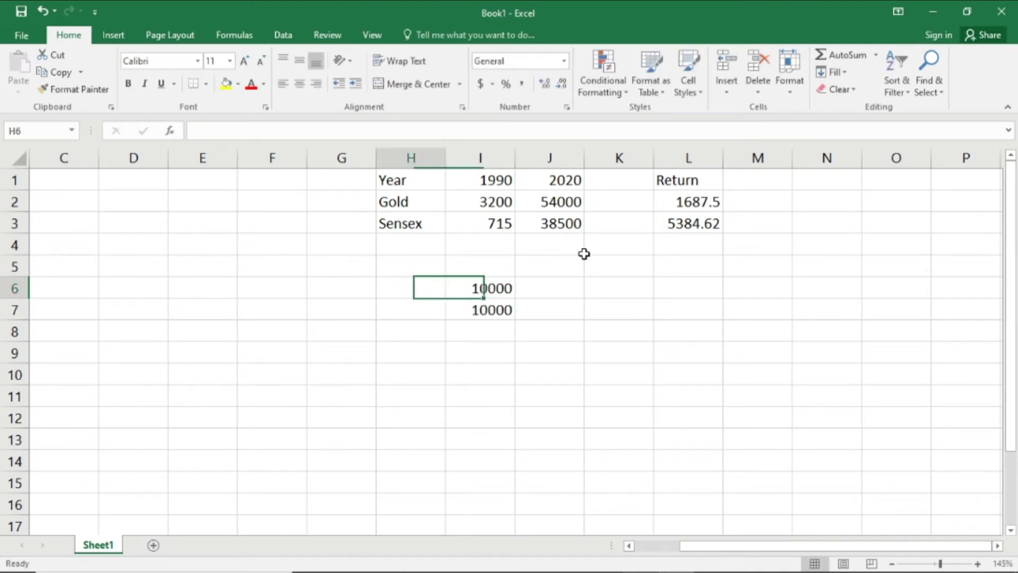
key("F2")
type("G")
key("Return")
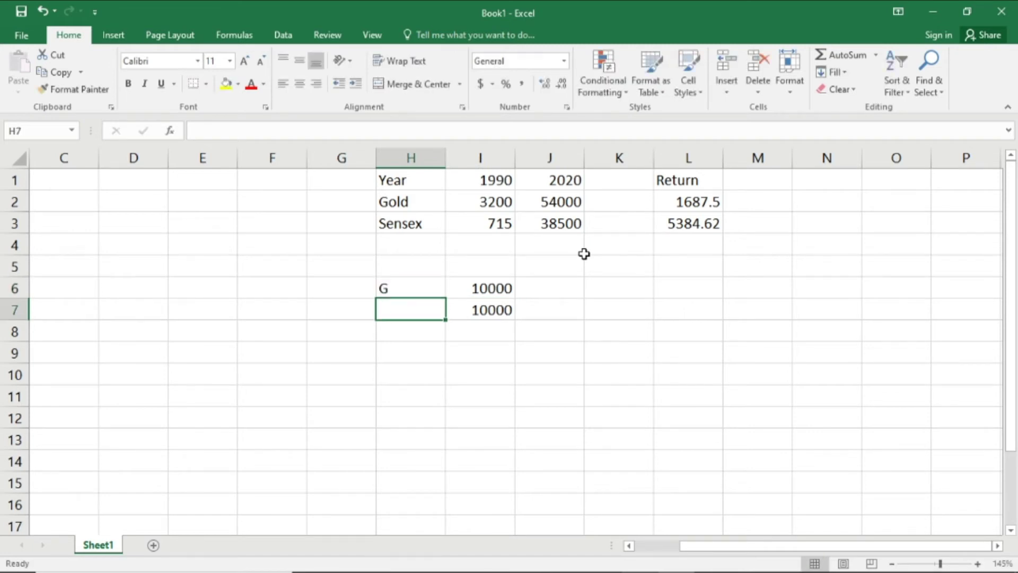
type("S")
key("Tab")
Calculate the gold investment's 2020 amount in J6 with =I6*L2/100 and fill the formula down to J7 for the Sensex
key("Tab")
key("Up")
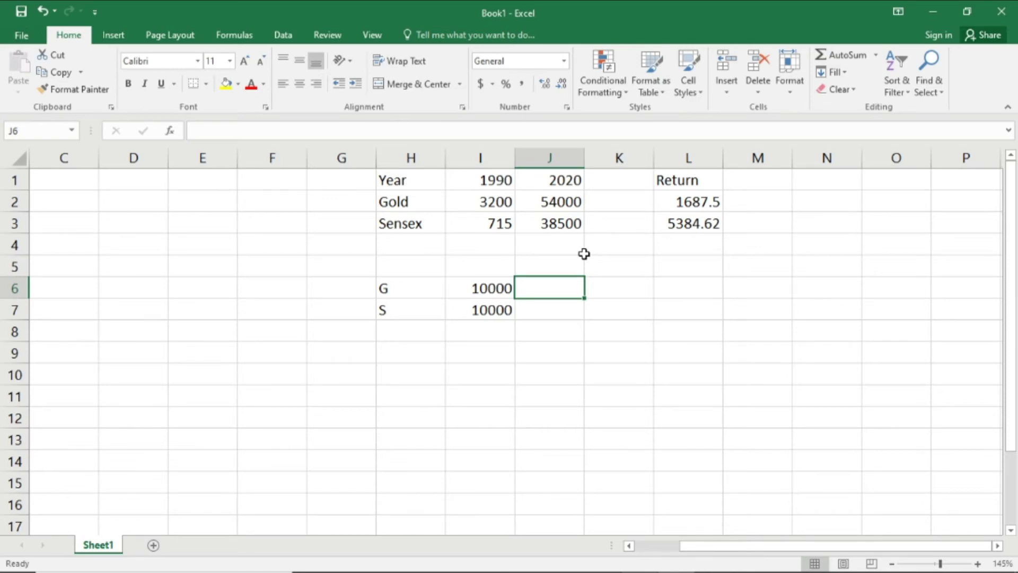
type("=")
key("Left")
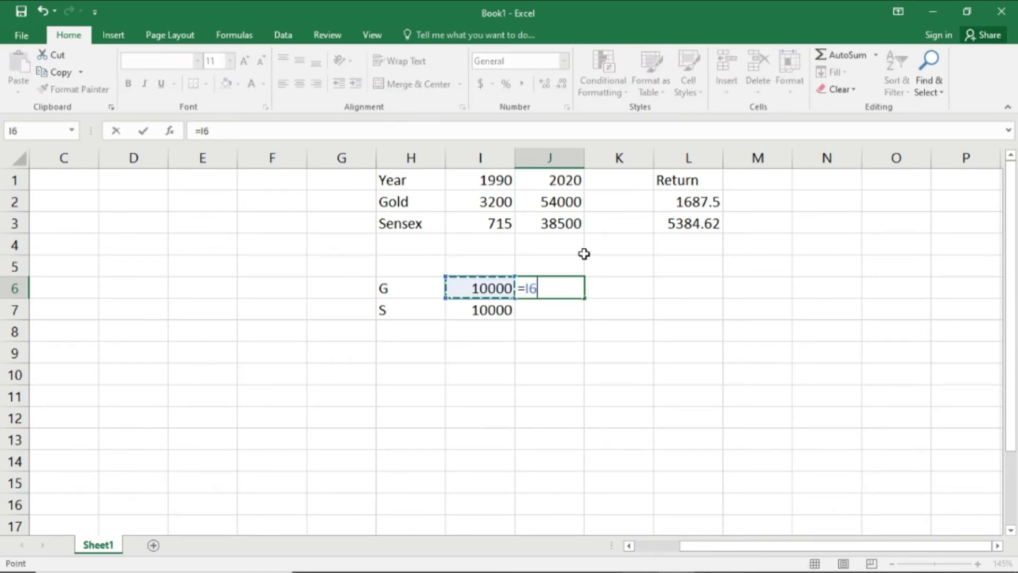
type("*")
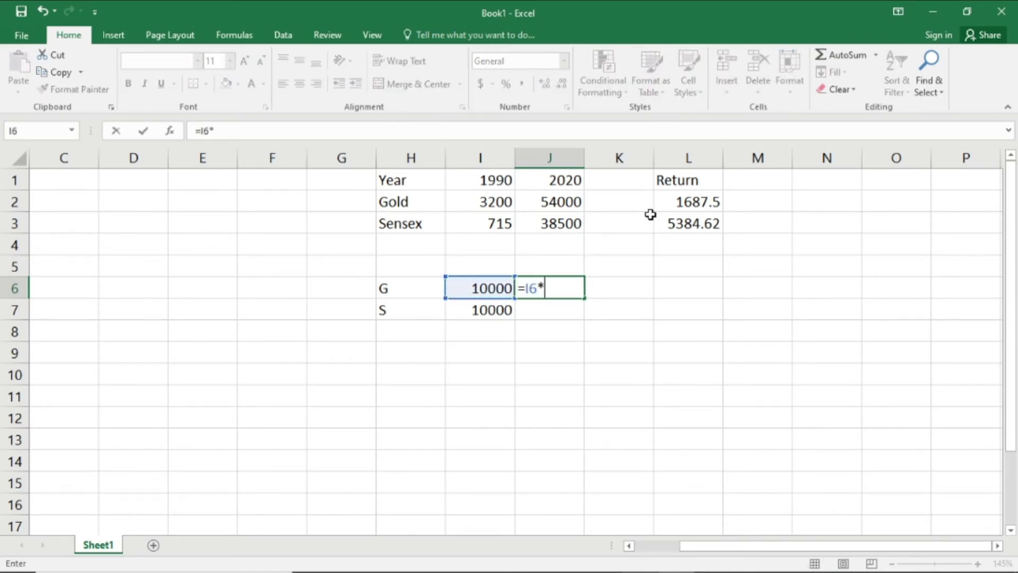
left_click(694, 203)
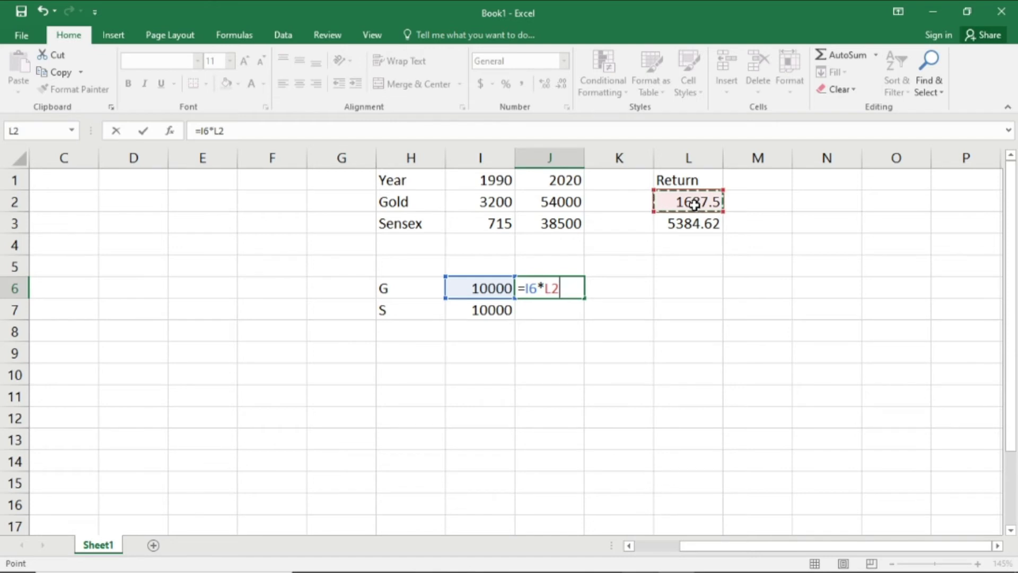
type("/100")
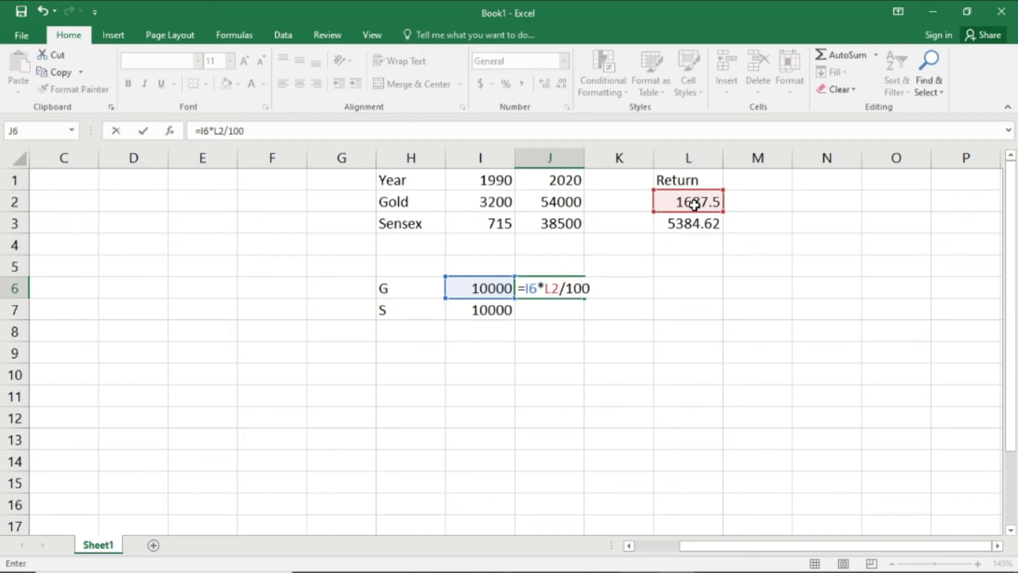
key("Return")
key("Up")
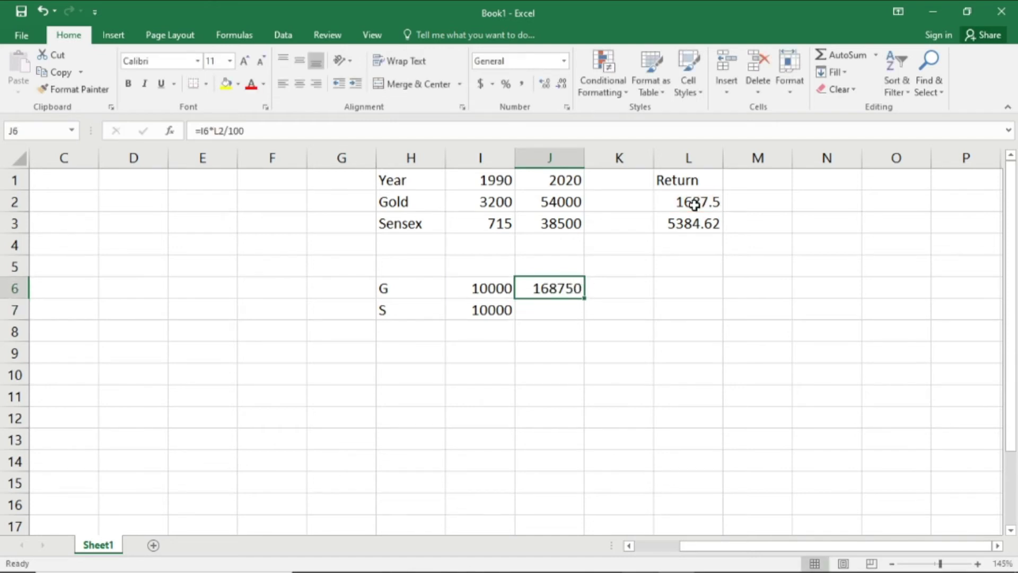
key("Down")
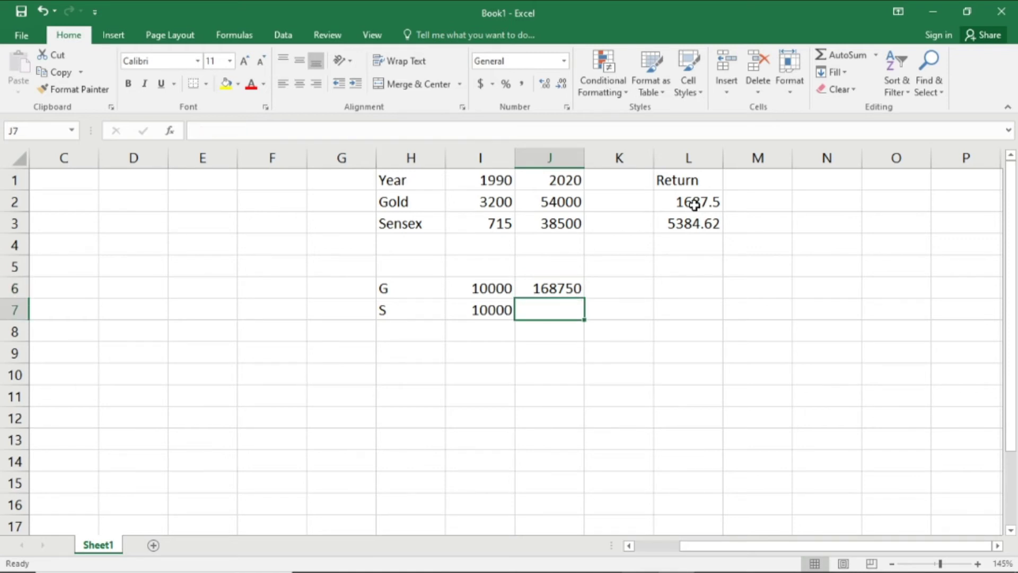
key("ctrl+d")
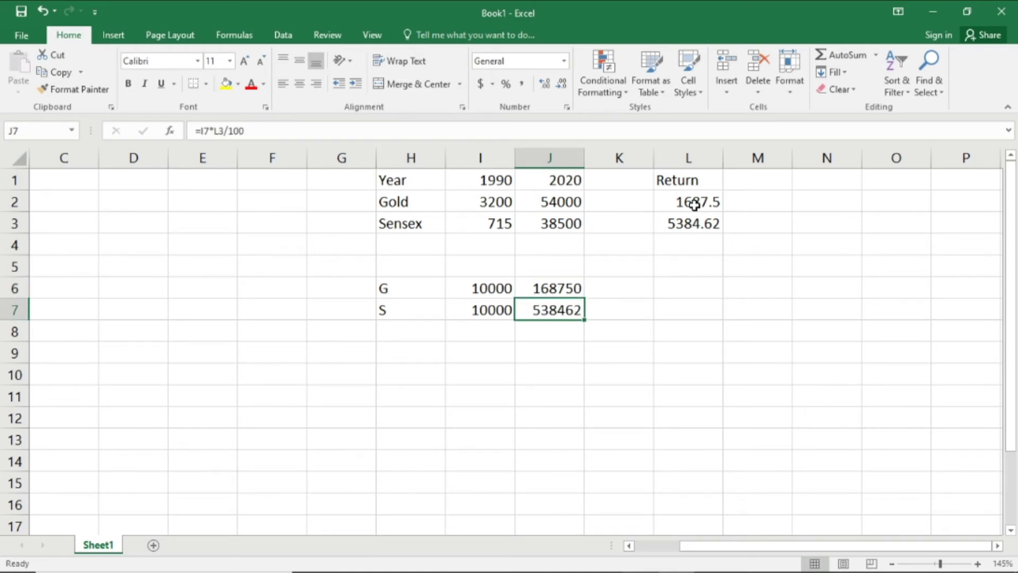
Compare the invested amounts with the resulting gold and Sensex amounts in rows 6 and 7
key("Up")
key("Left")
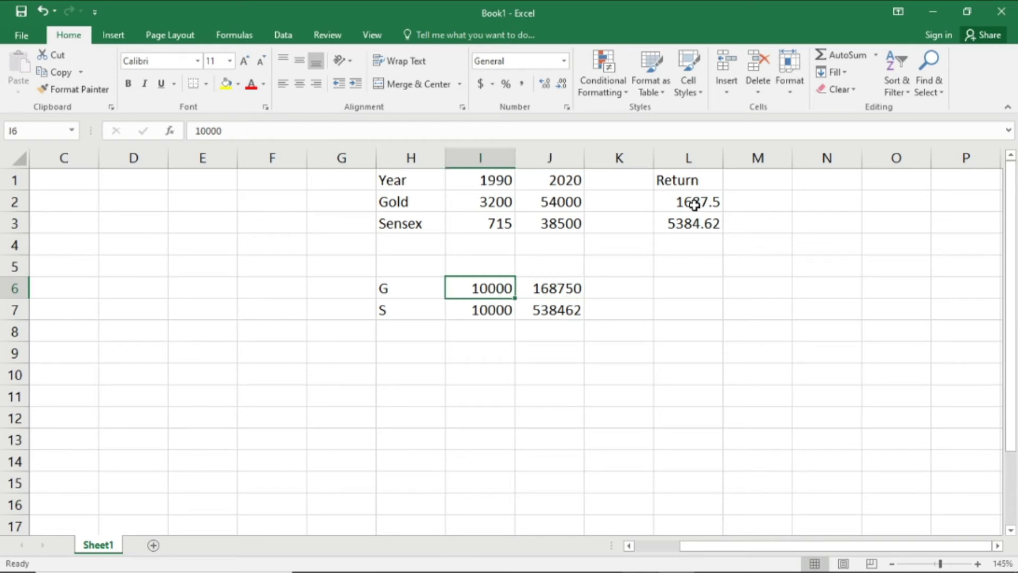
key("Right")
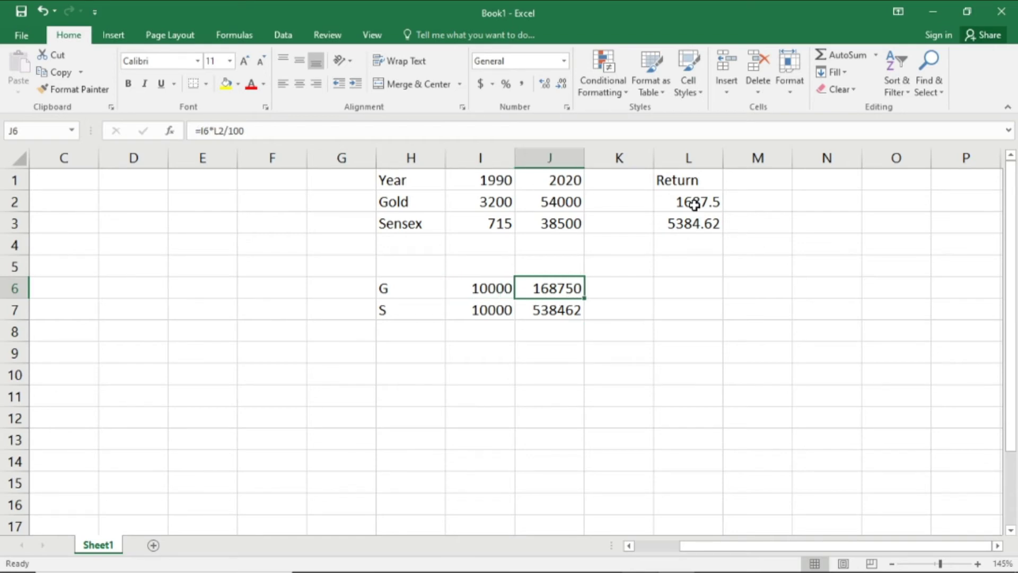
key("Down")
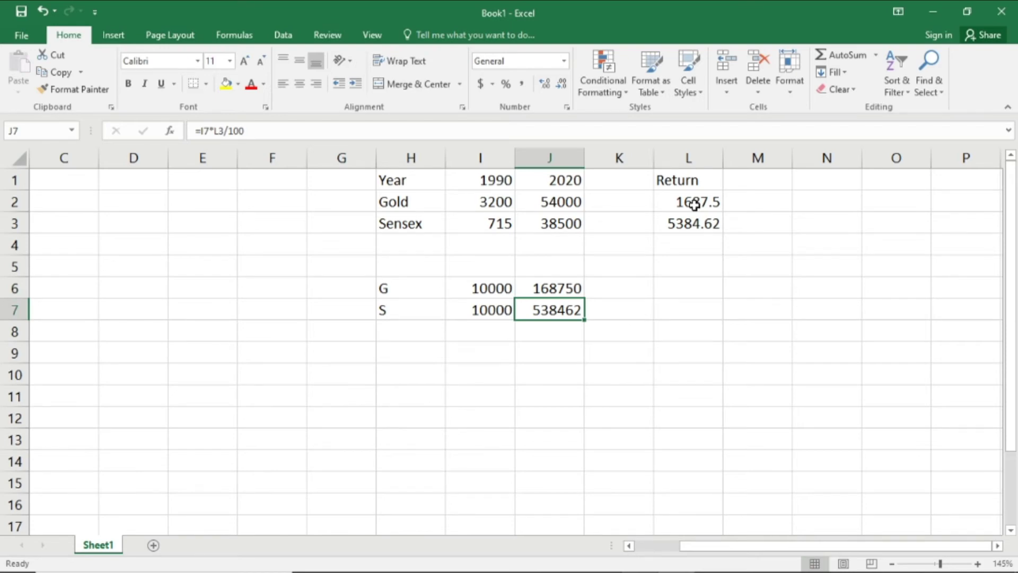
key("Right")
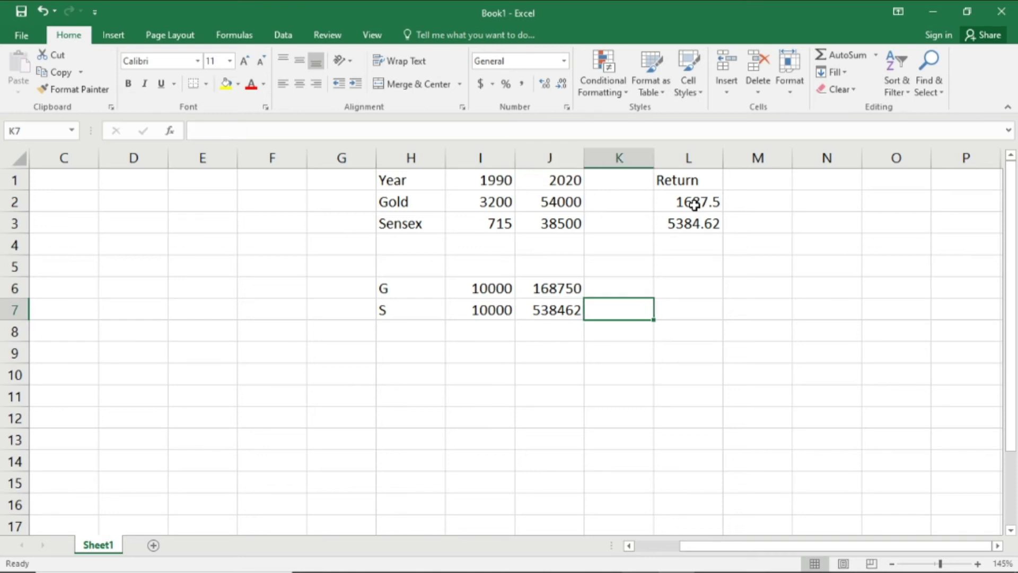
key("Left")
key("Up")
key("Up")
key("Down")
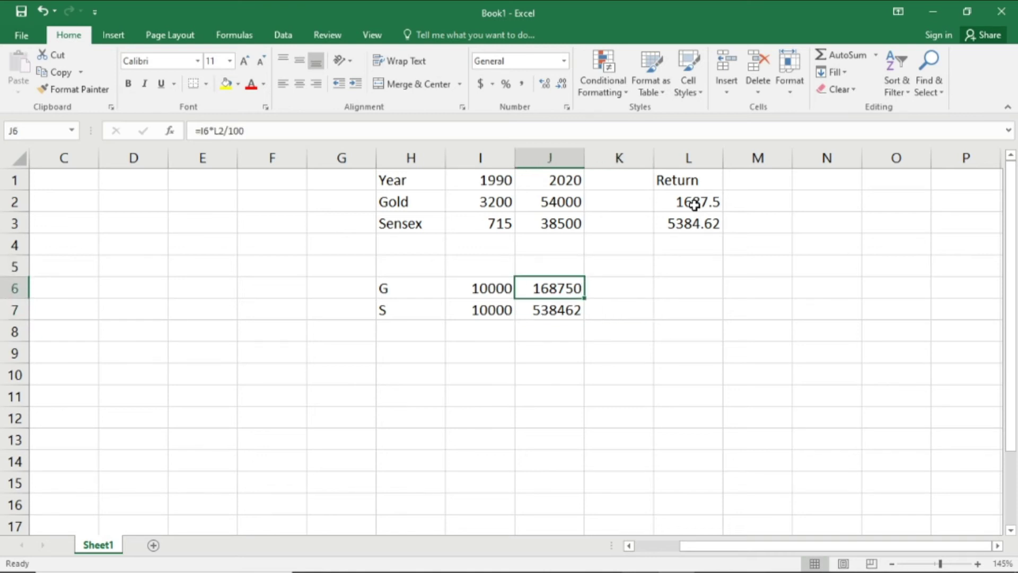
Enter the heading CAGR in K1, between the 2020 and Return columns
key("Up")
key("Up")
key("Up")
key("Up")
key("Up")
key("Right")
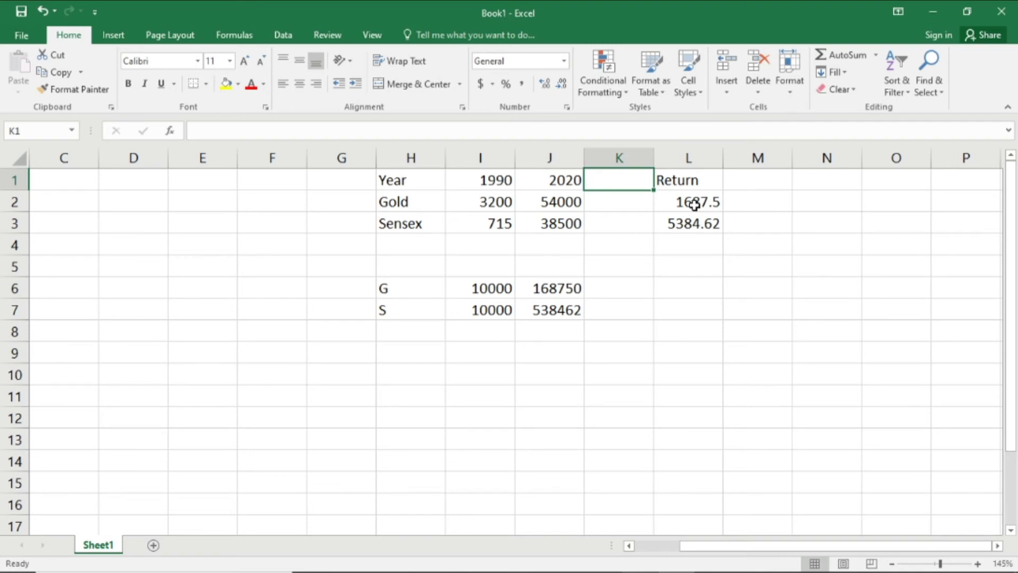
type("CAGR")
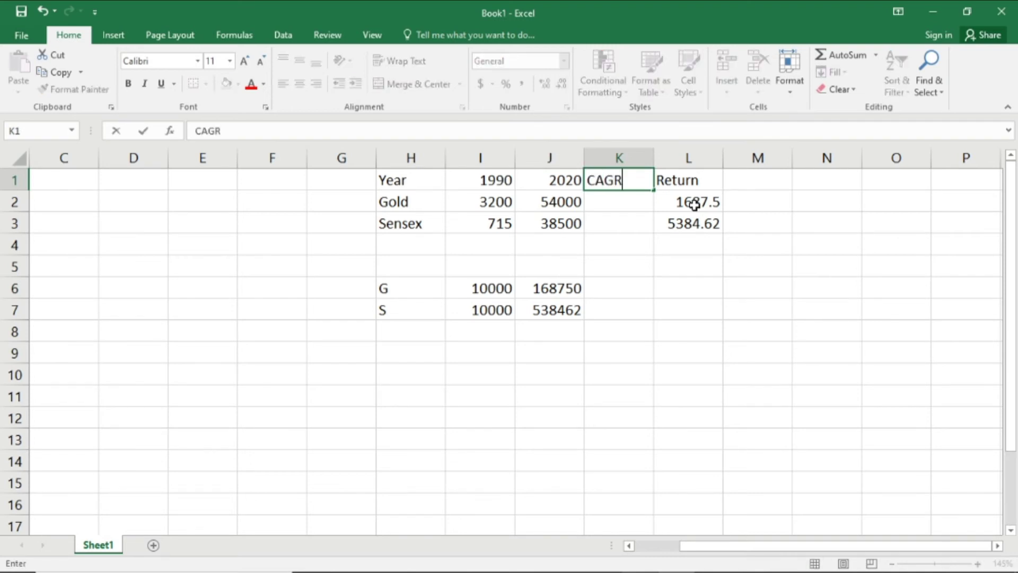
key("Return")
key("Up")
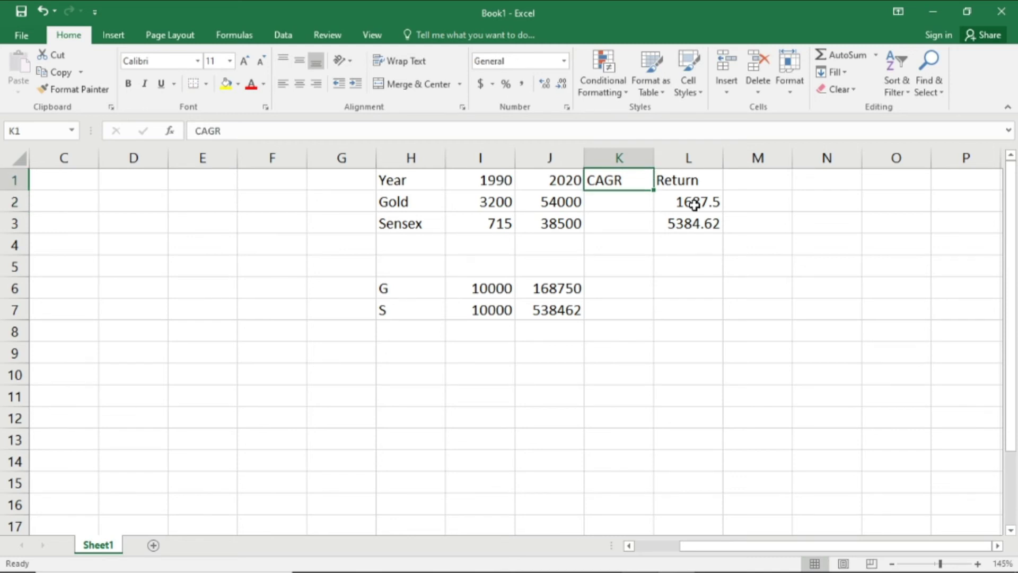
Calculate gold's 30-year compound annual growth rate in K2 with the formula =(J2/I2)^(1/30)-1
key("Down")
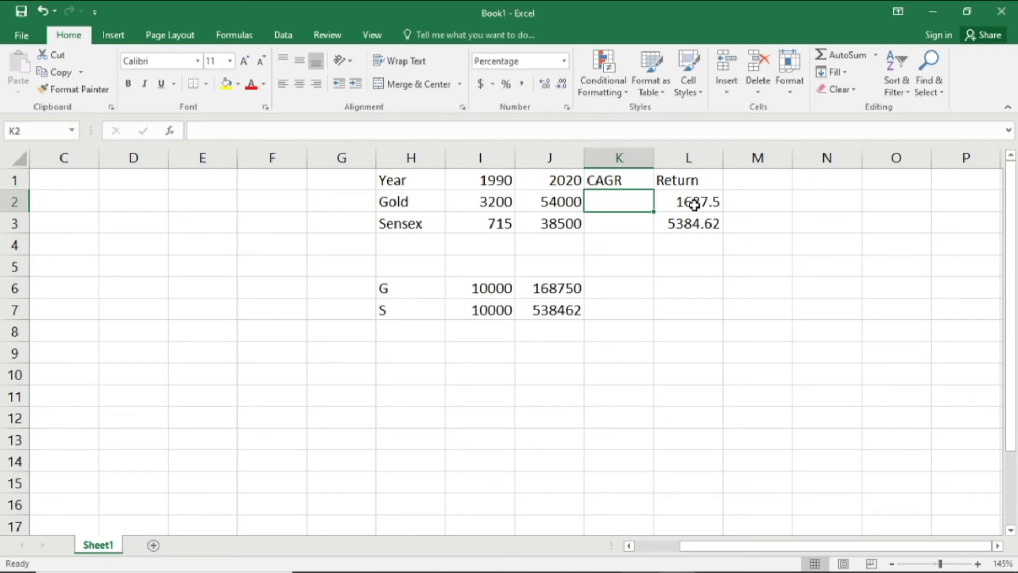
type("=")
key("Left")
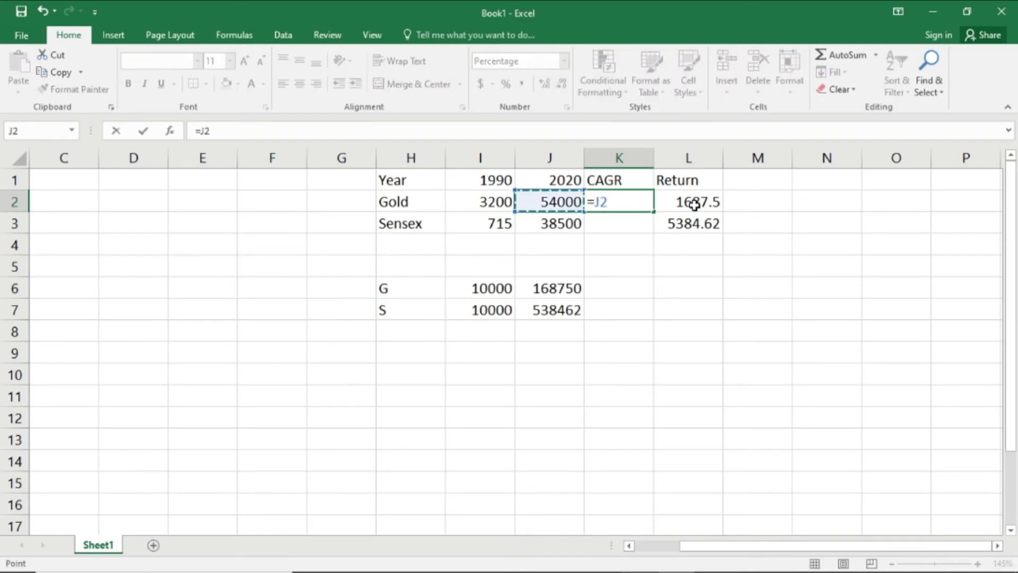
key("BackSpace")
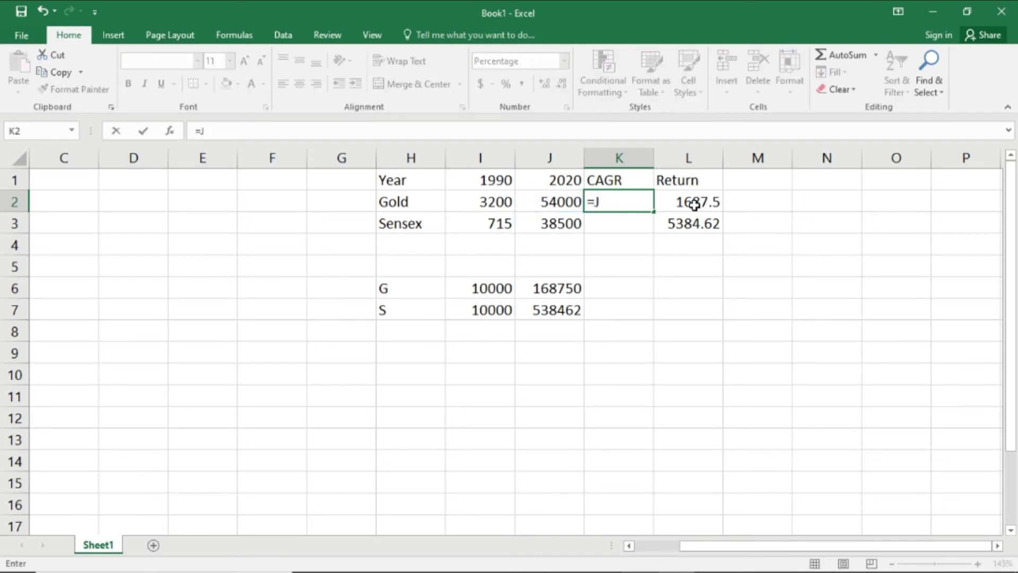
key("BackSpace")
type("(")
key("Left")
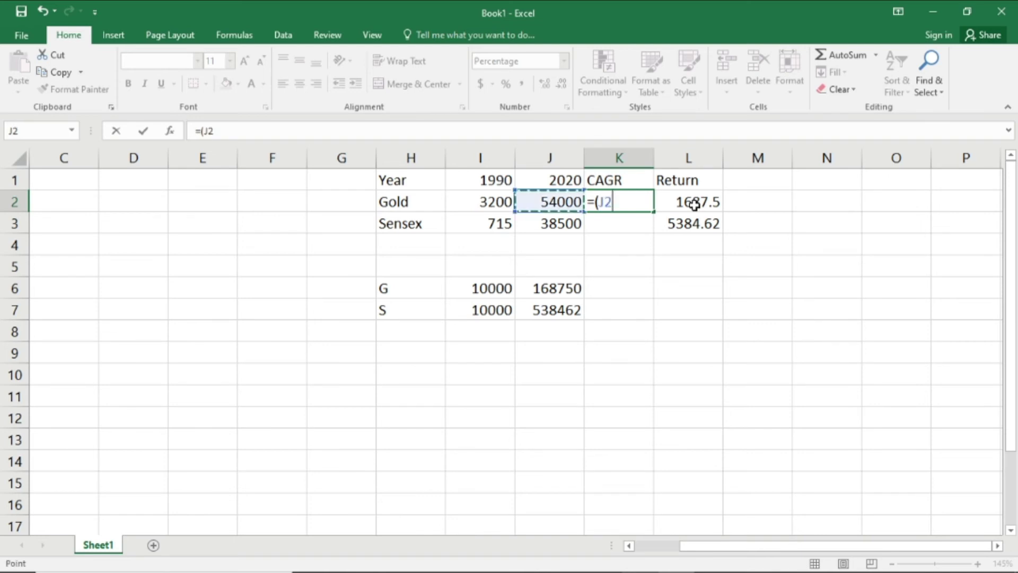
type("/")
key("Left")
key("Left")
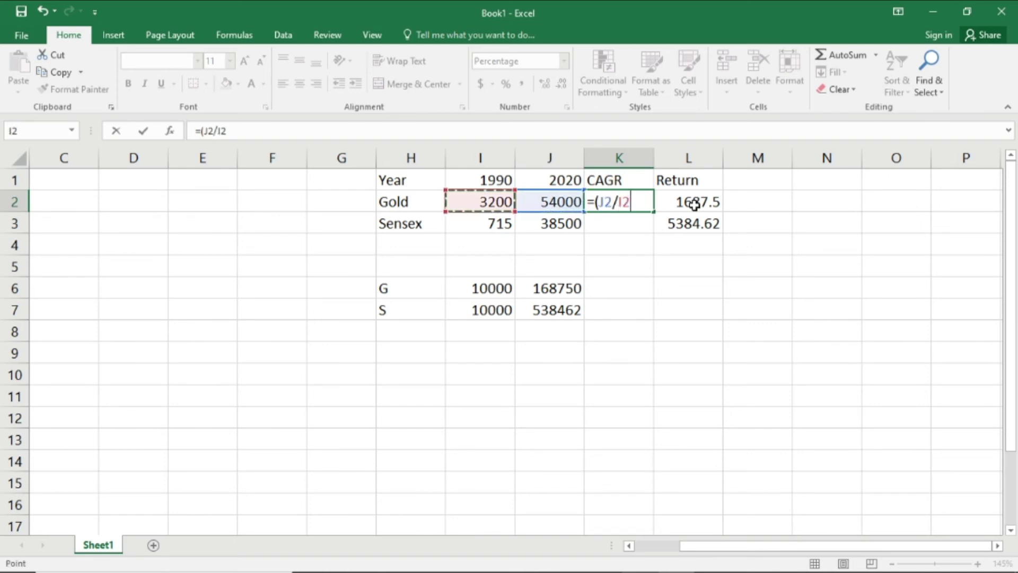
type(")^")
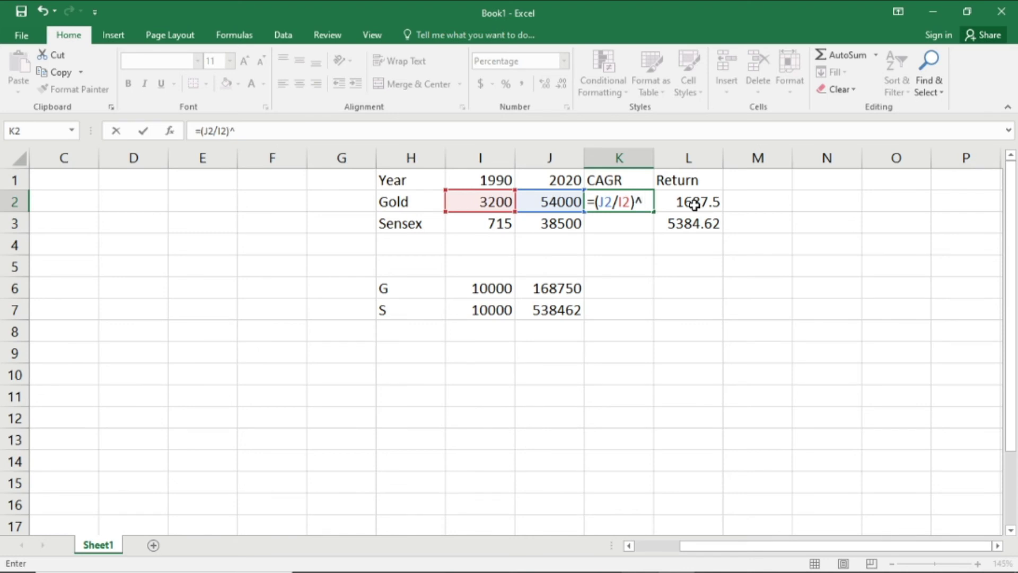
type("(1/30")
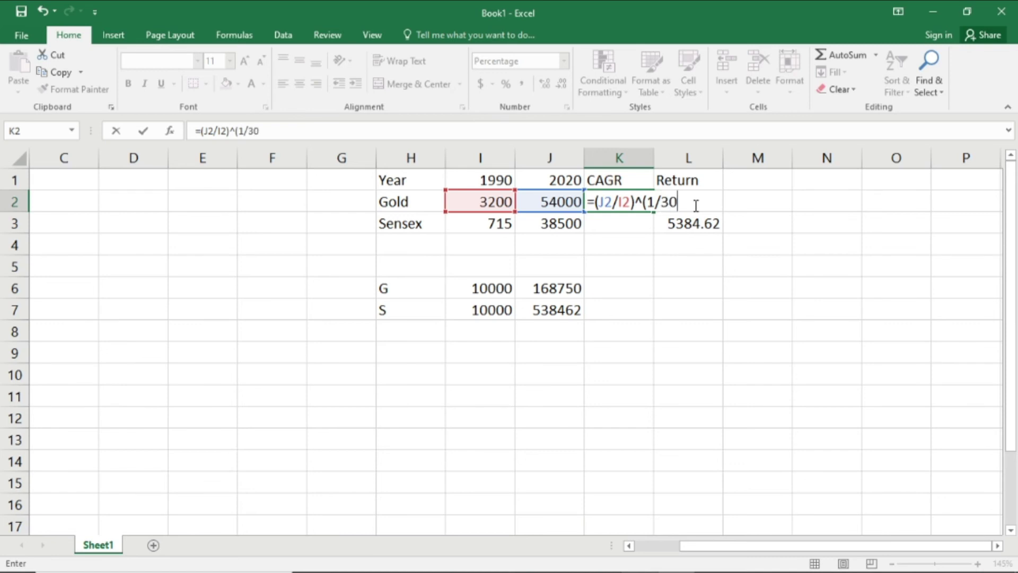
type(")-1")
key("Return")
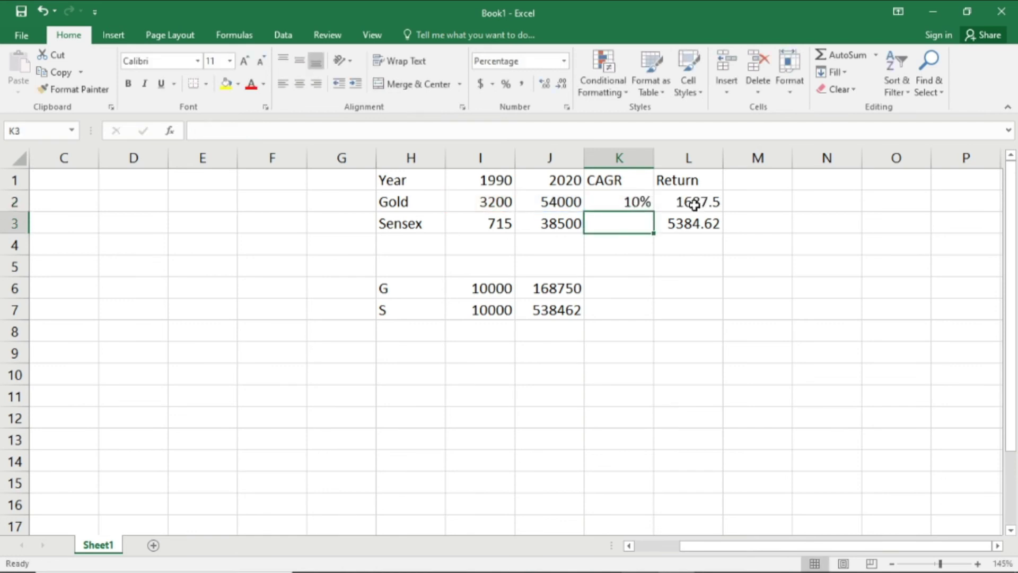
Fill the CAGR formula from K2 down to K3 for the Sensex
key("Up")
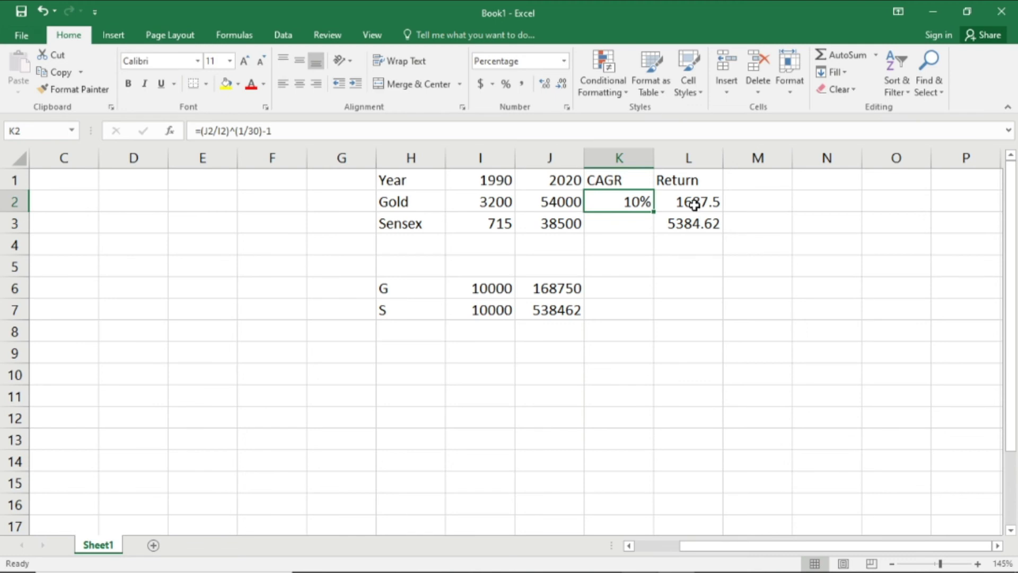
key("Down")
key("ctrl+d")
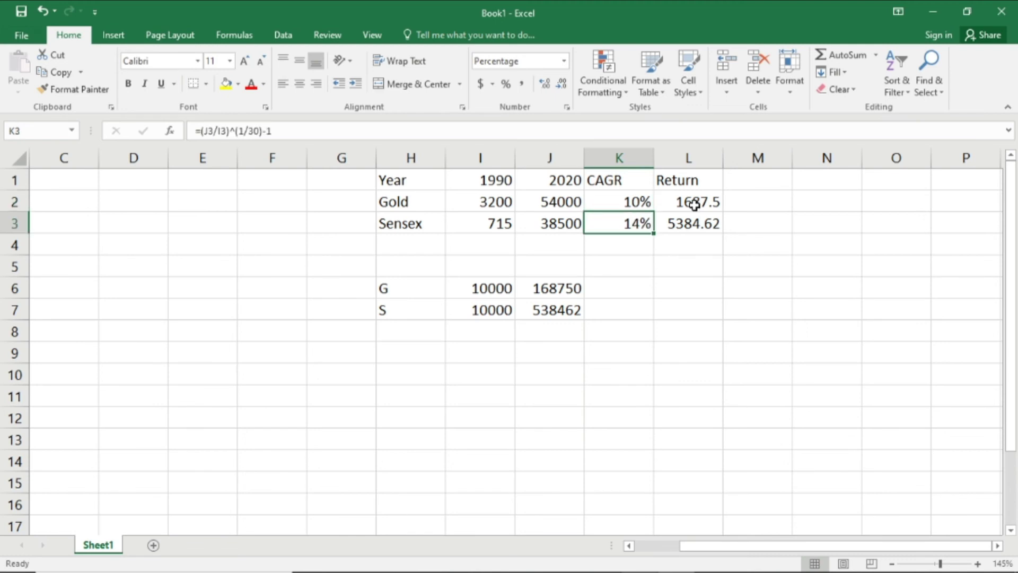
Compare the annual growth rates of gold and the Sensex in K2 and K3
key("Up")
key("Down")
key("Up")
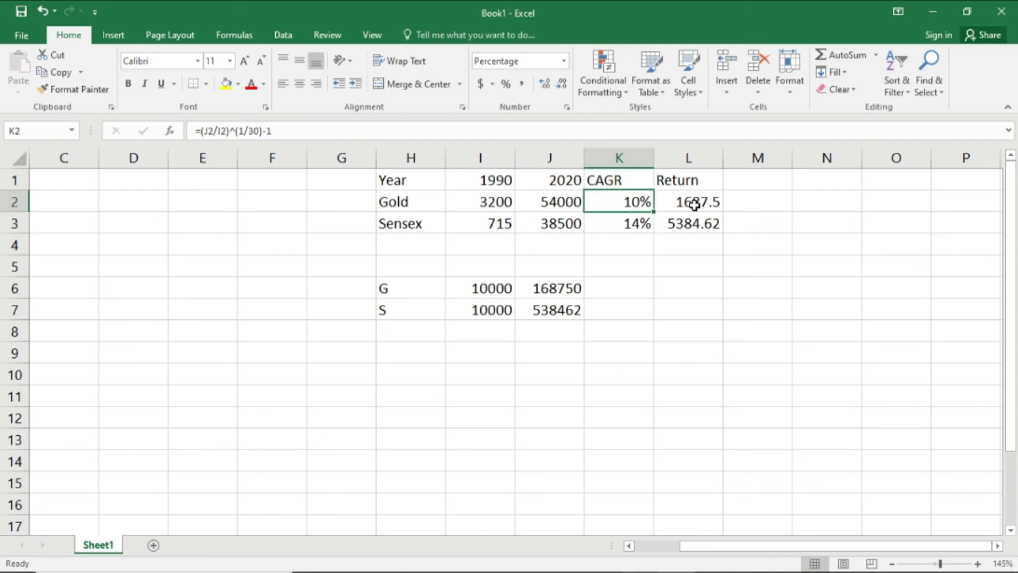
key("Down")
key("Up")
key("Down")
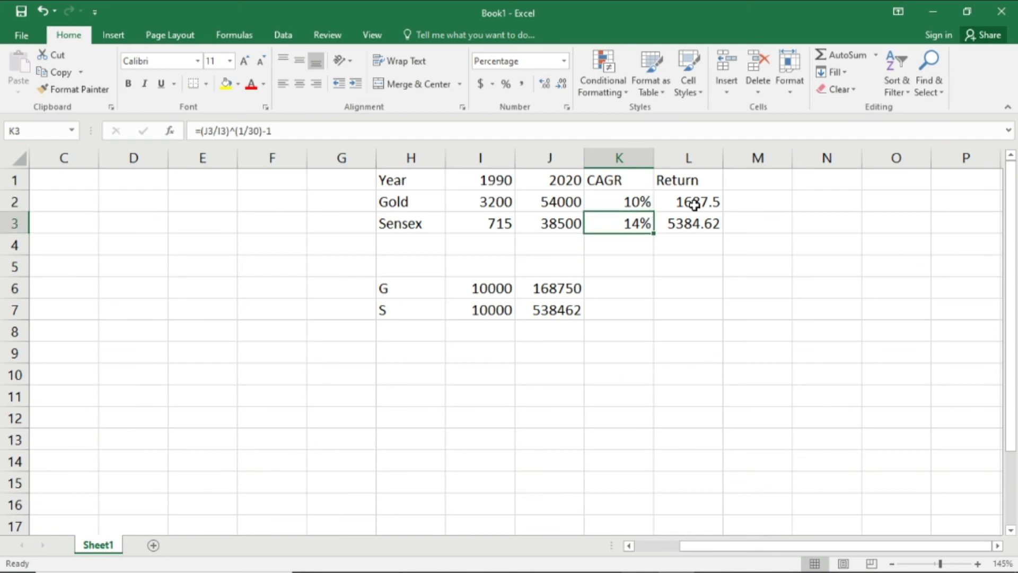
key("Up")
key("Down")
key("Up")
key("Down")
Review the labels and resulting amounts of the gold and Sensex investments in rows 6 and 7
key("Down")
key("Down")
key("Down")
key("Left")
key("Down")
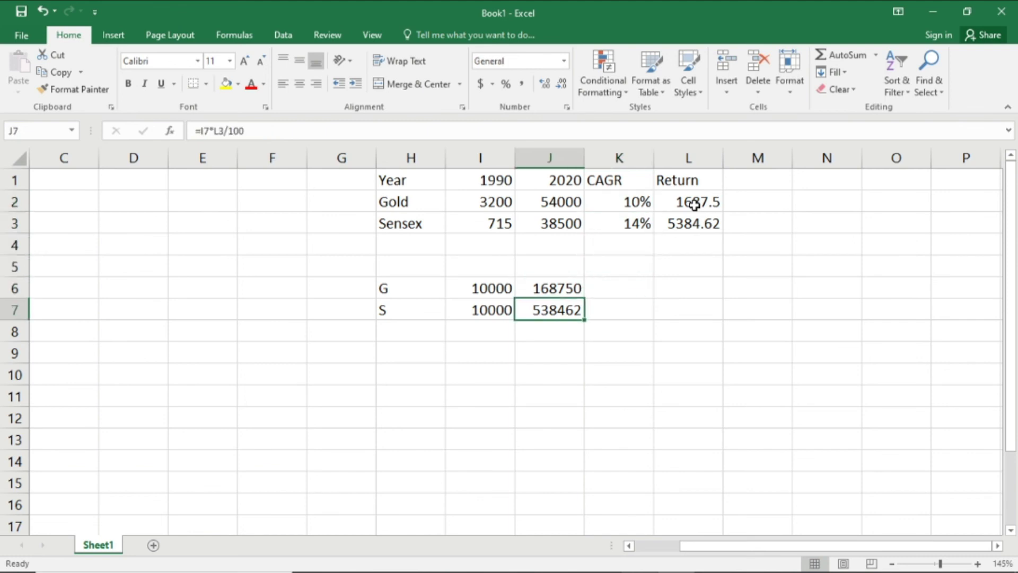
key("Down")
key("Up")
key("Up")
key("Up")
key("Down")
key("Down")
key("Down")
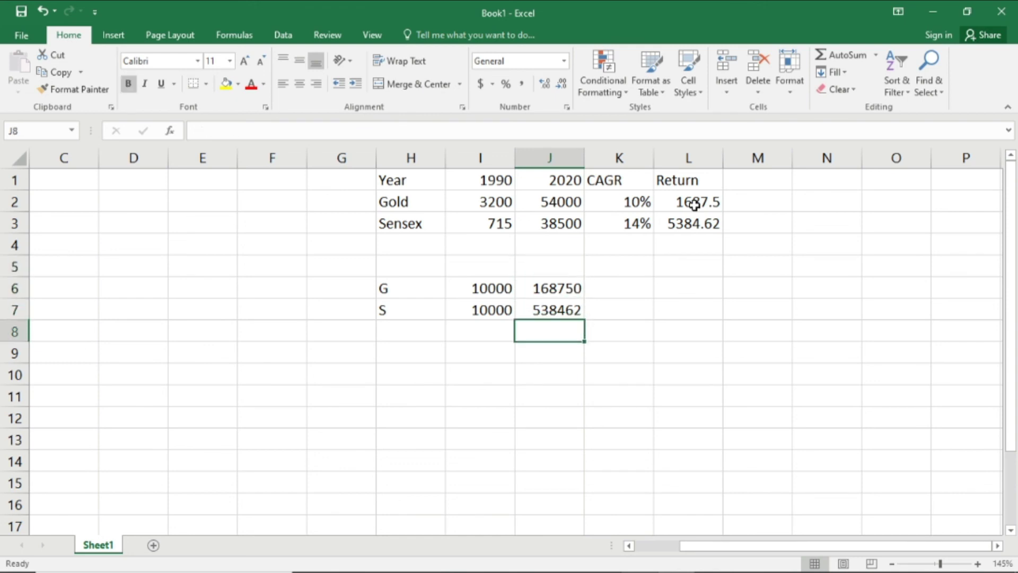
key("Up")
key("Up")
key("Down")
key("Up")
key("Left")
key("Left")
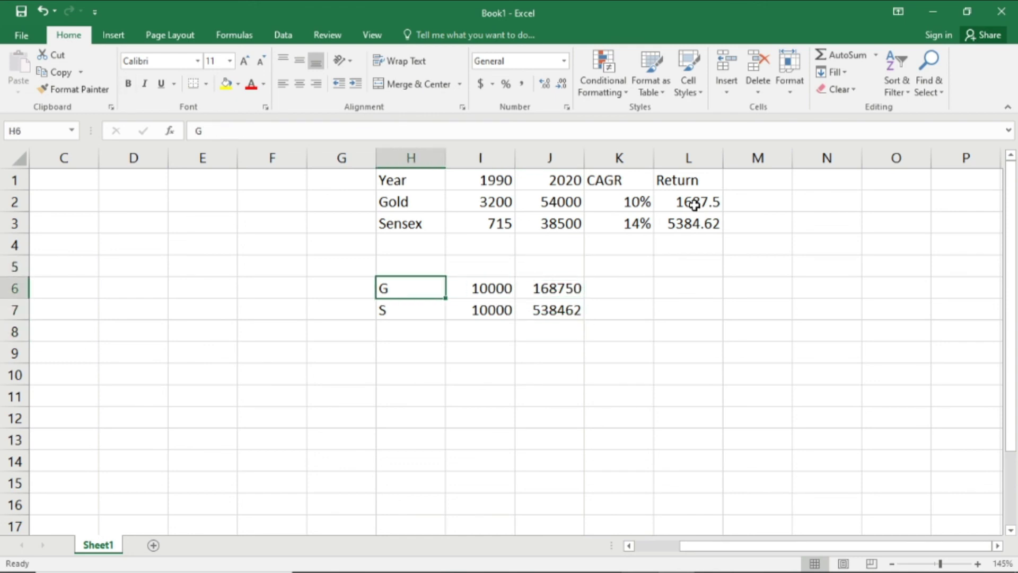
key("Down")
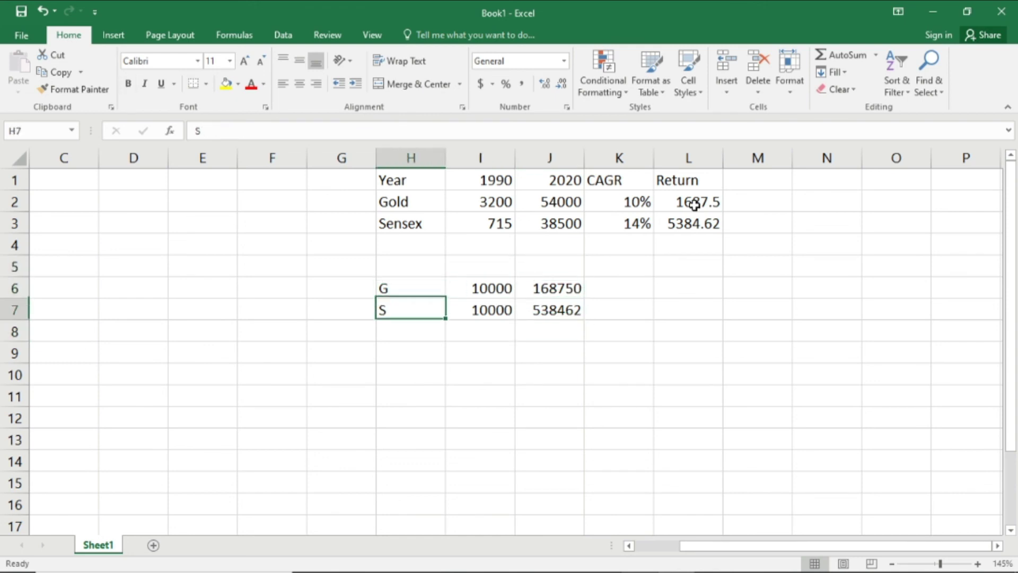
key("Right")
key("Right")
key("Up")
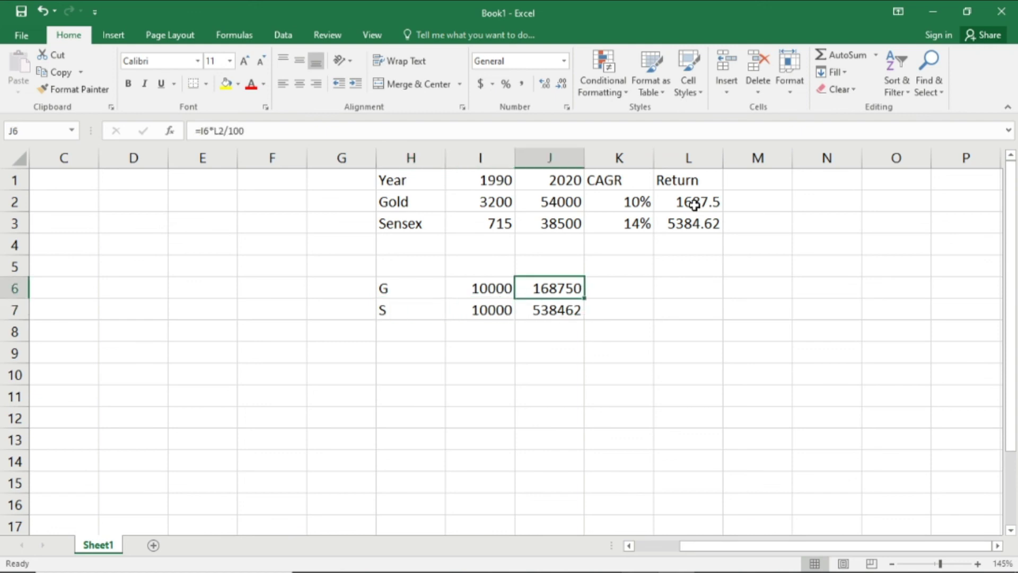
key("shift+Down")
key("Right")
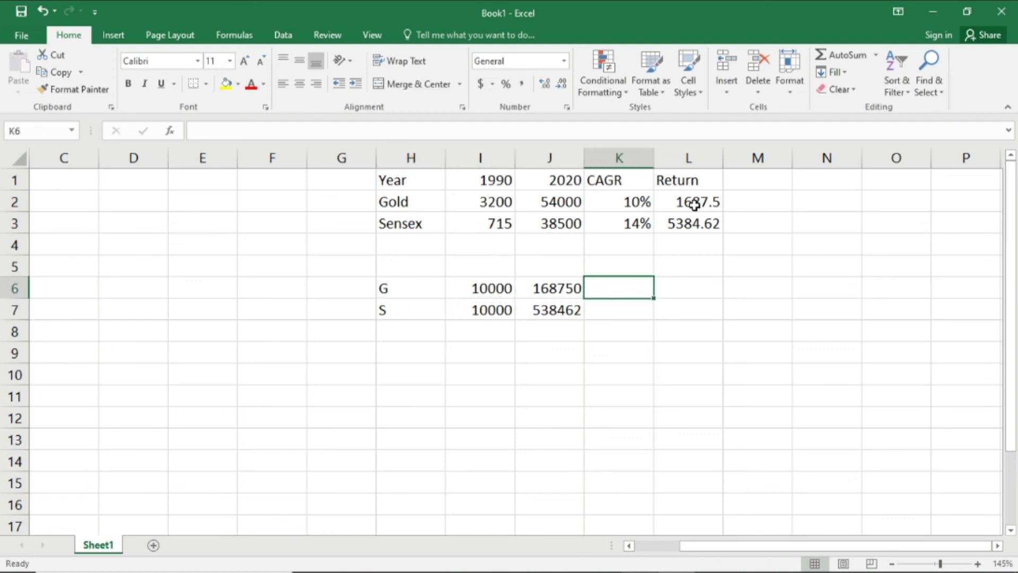